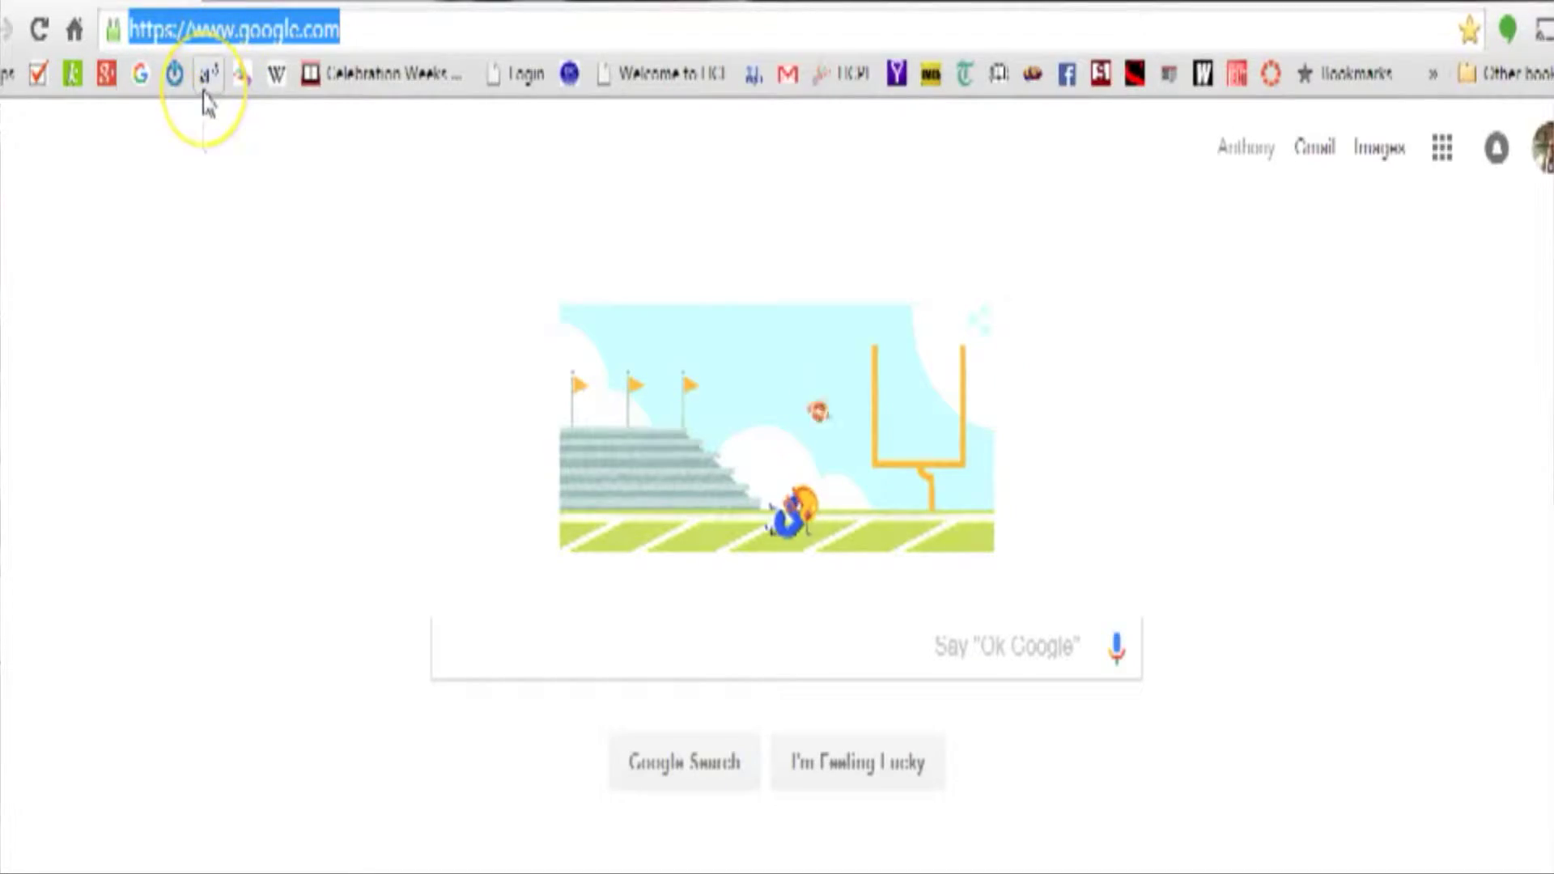
pyautogui.write('www.')
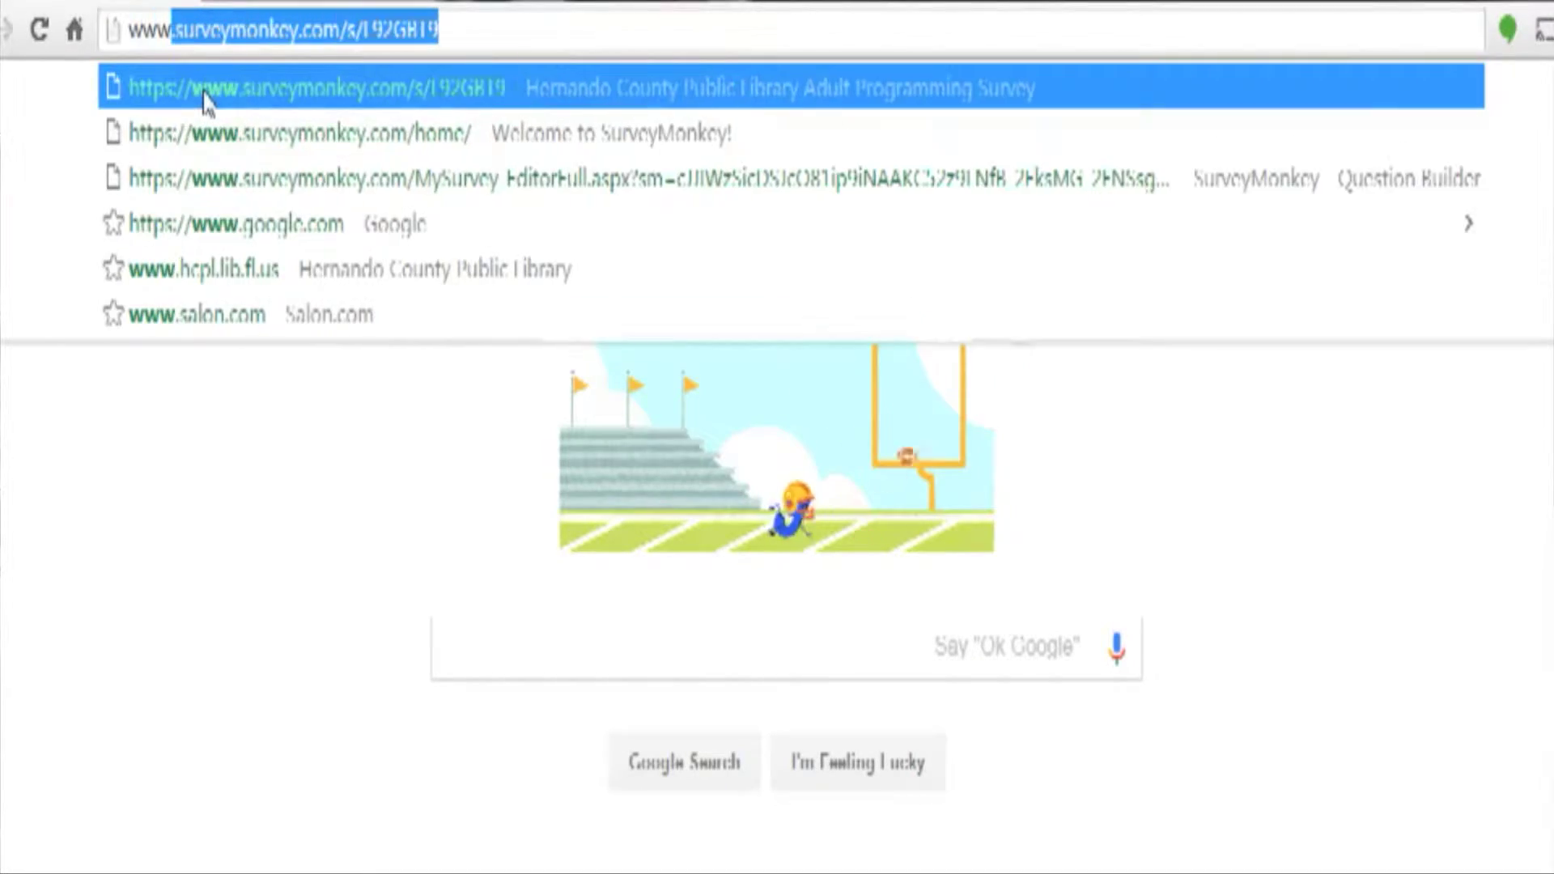
pyautogui.write('hernand')
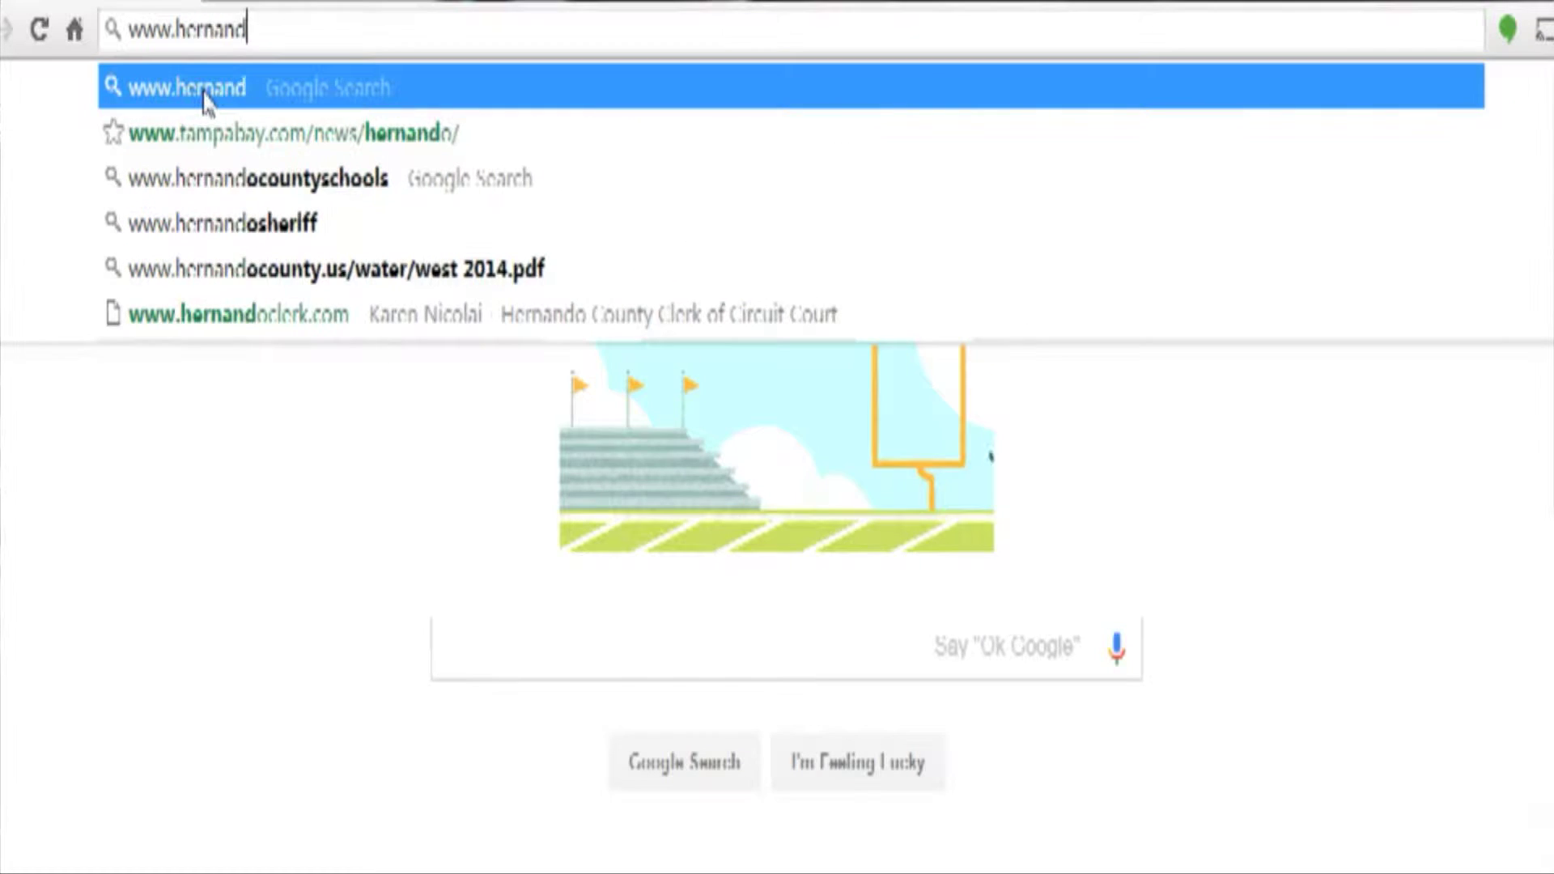
pyautogui.write('ocounty')
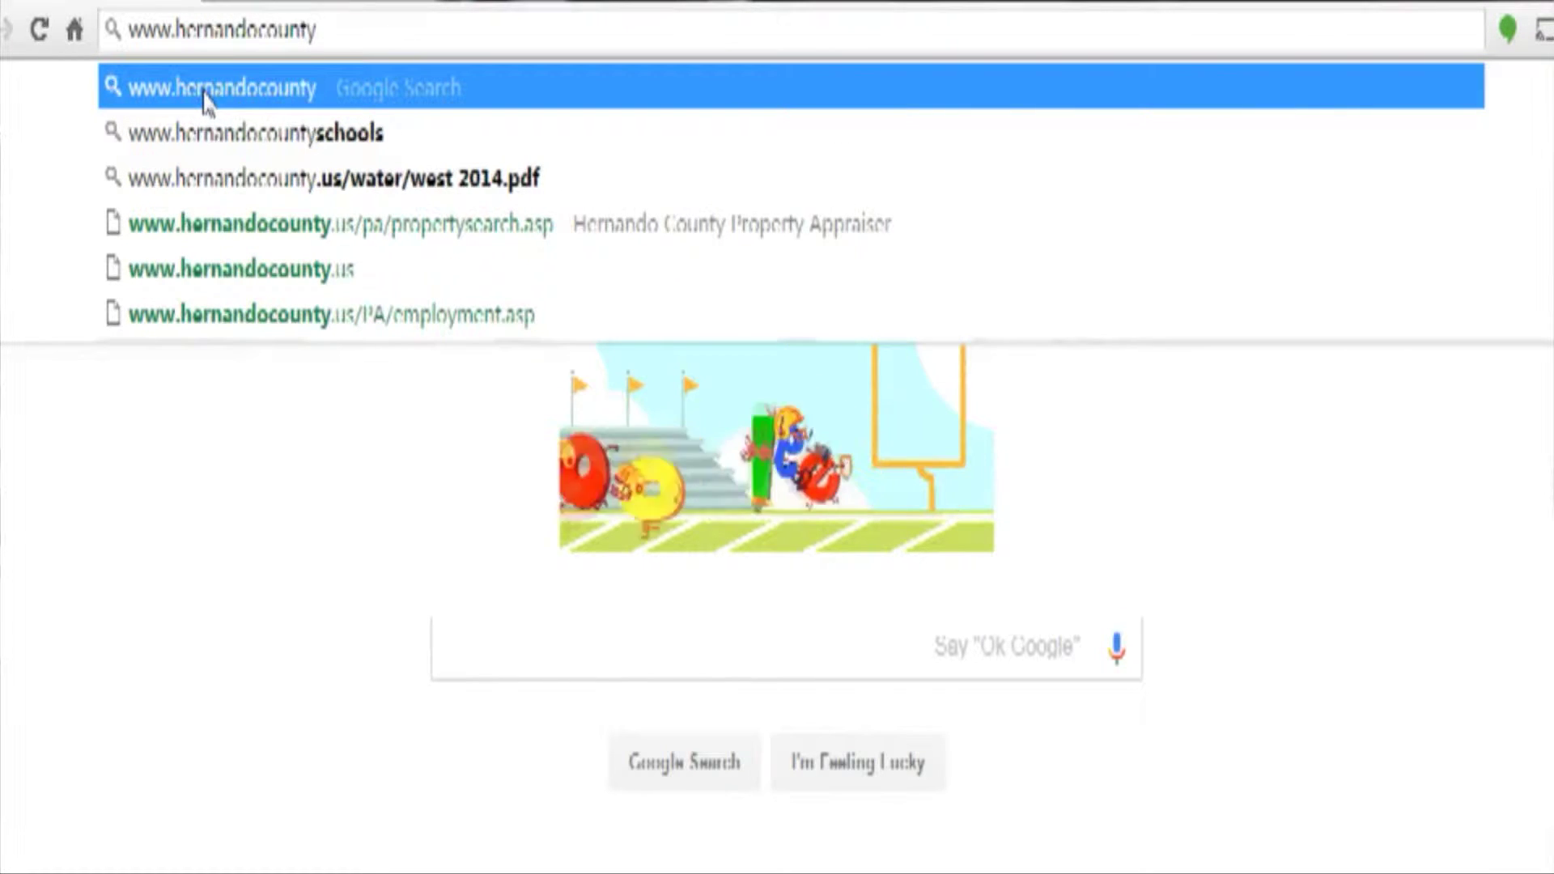
pyautogui.write('library')
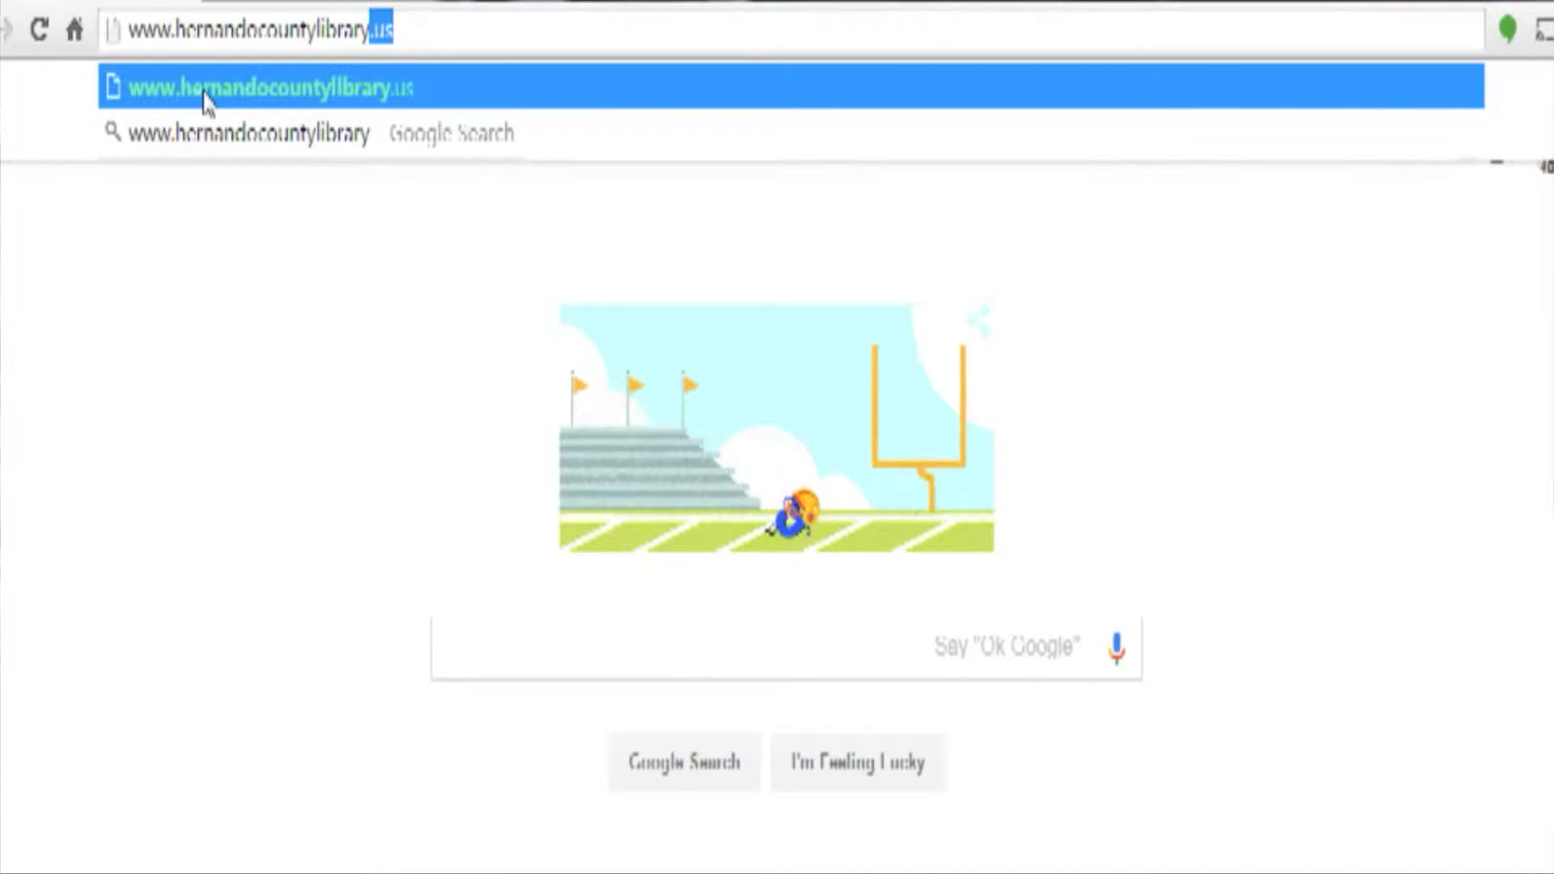
pyautogui.write('.us')
pyautogui.press('Return')
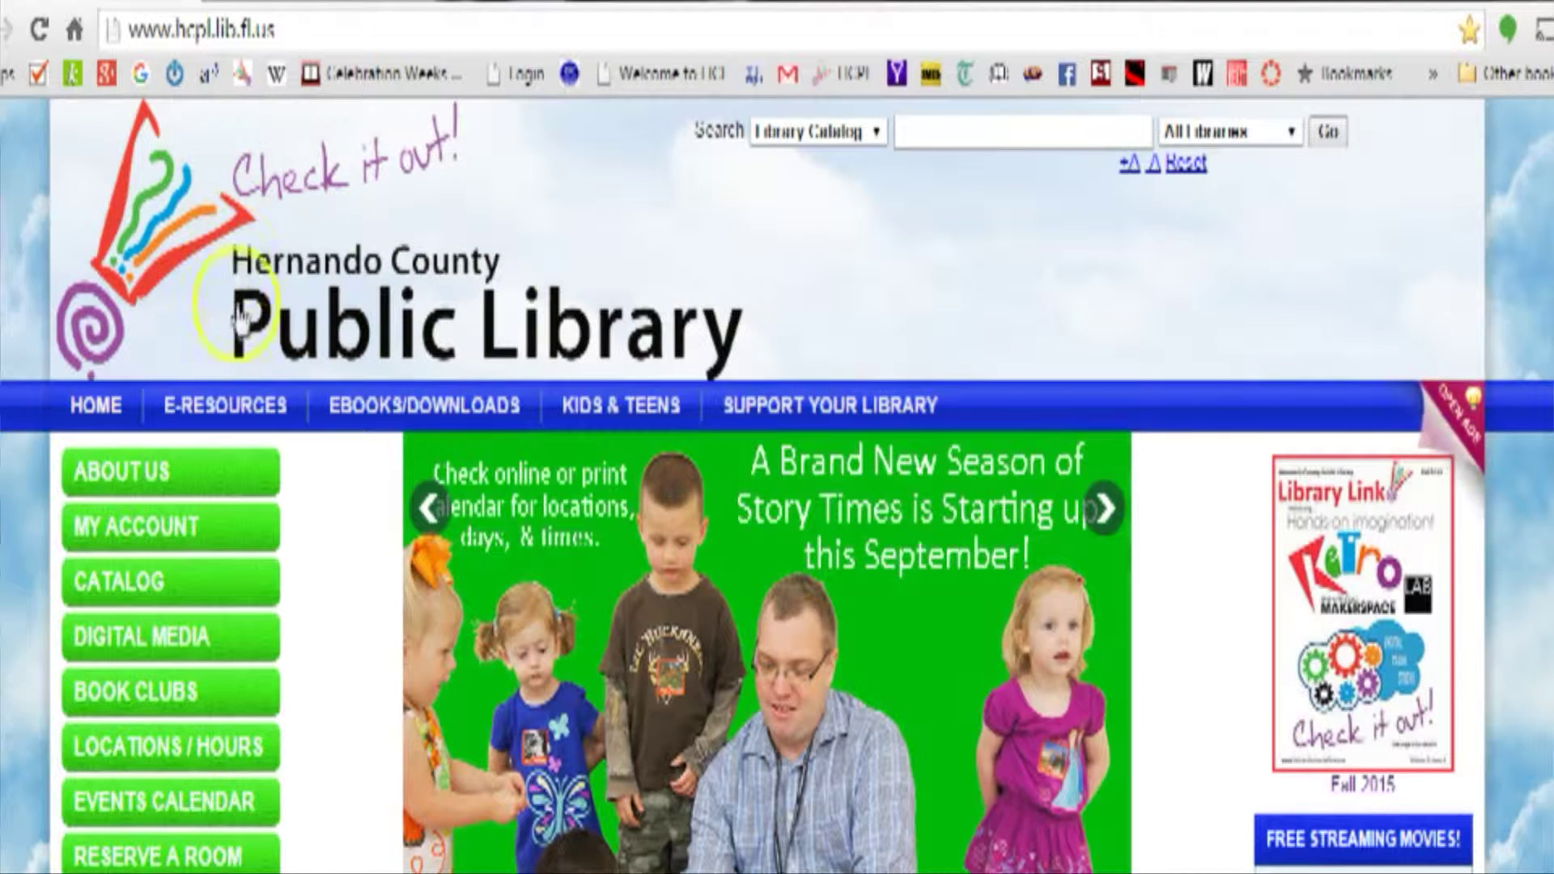
# Go to the library's E-Resources database list and follow the Reference USA link
pyautogui.click(233, 407)
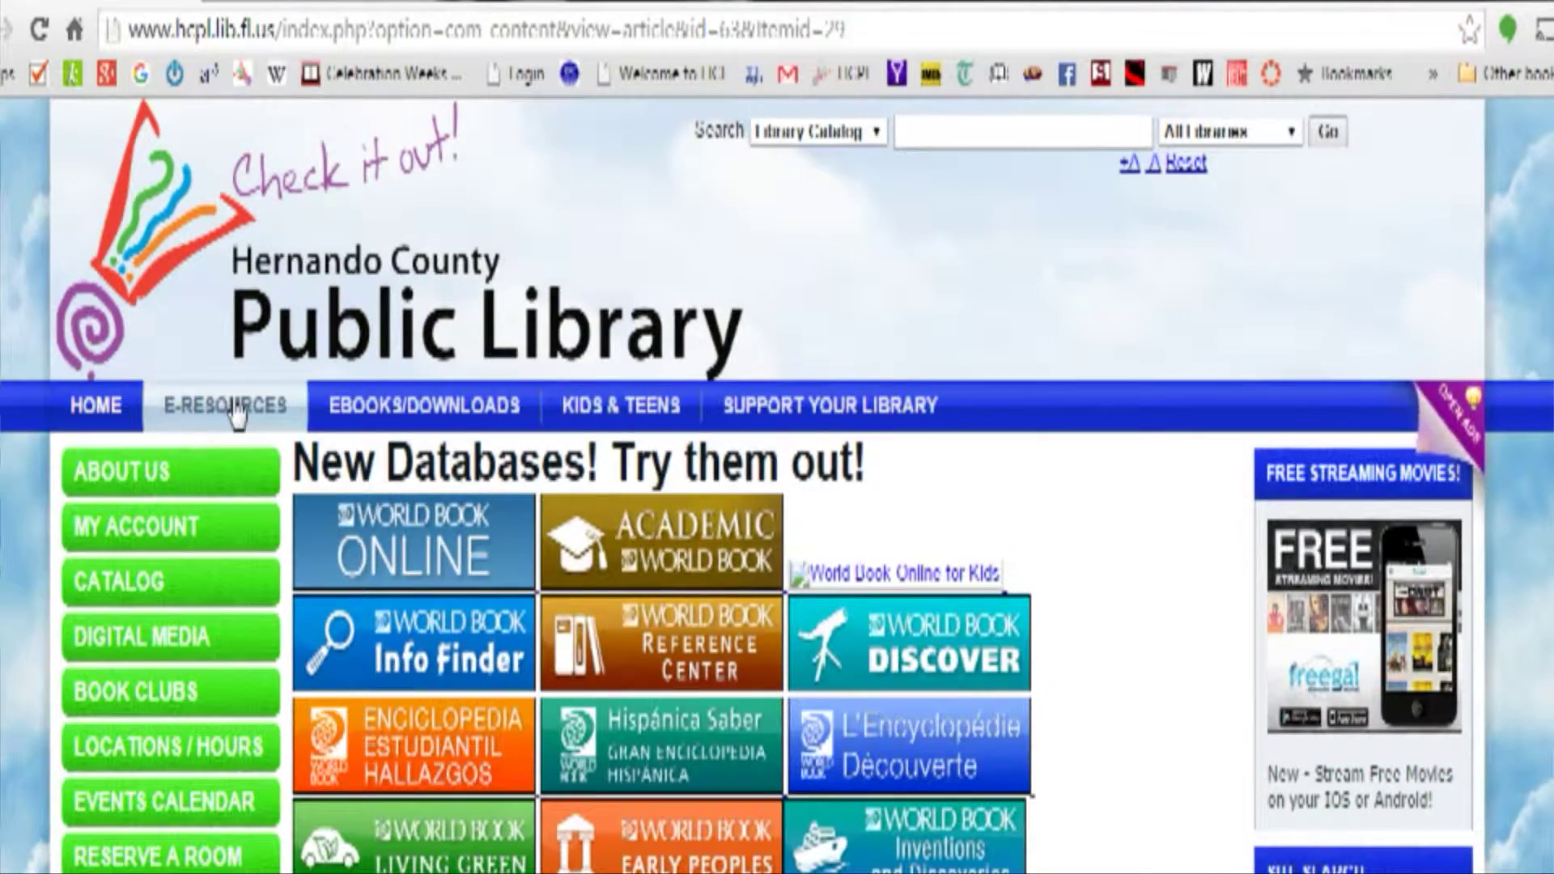
pyautogui.click(490, 538)
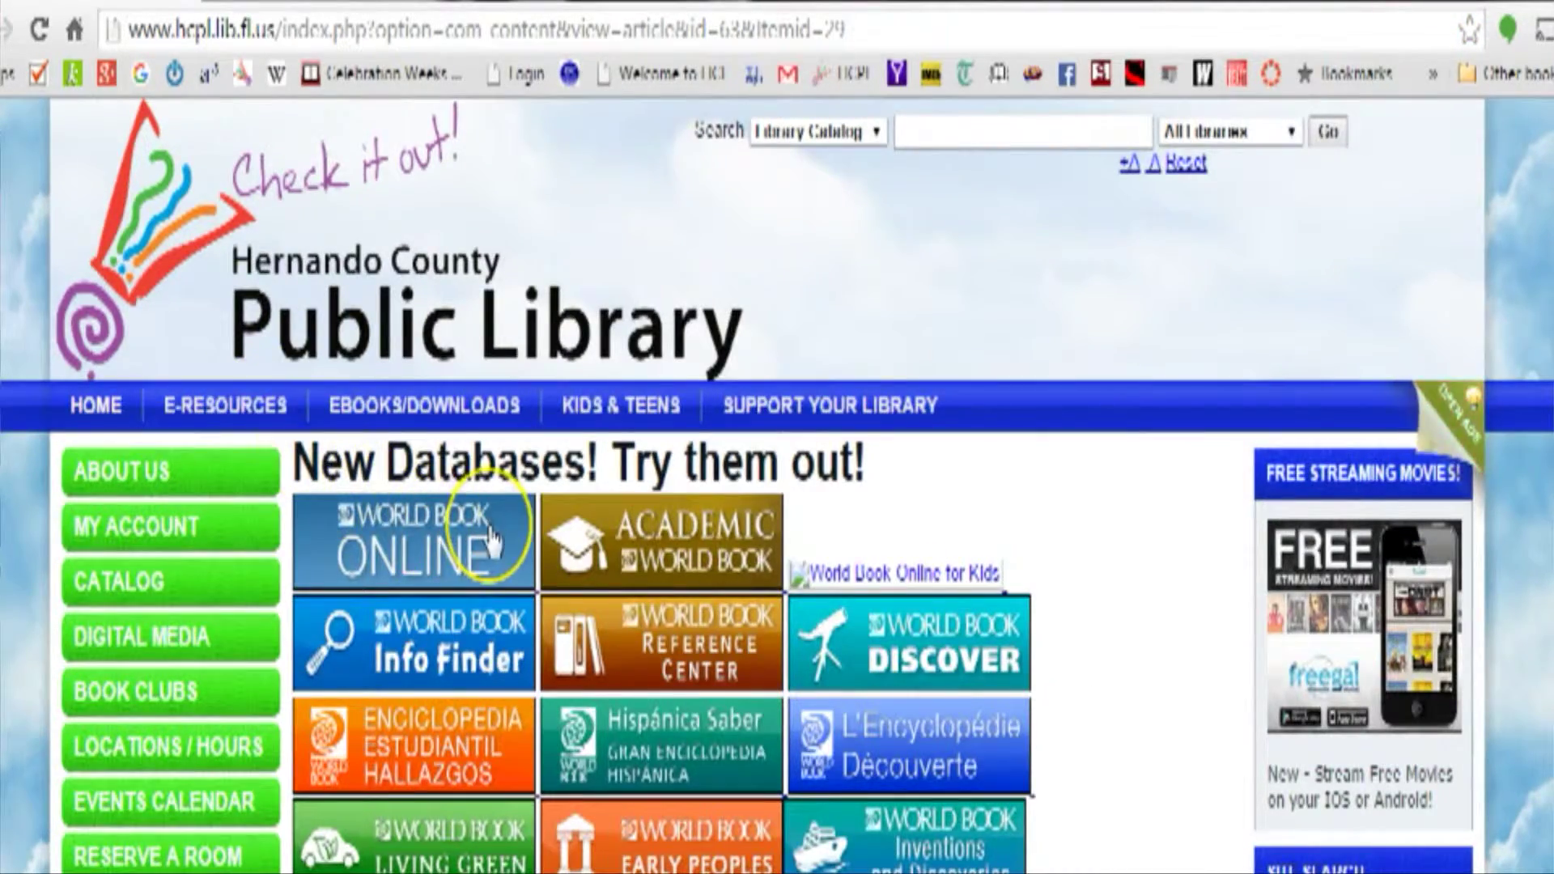
pyautogui.scroll(-15, 490, 539)
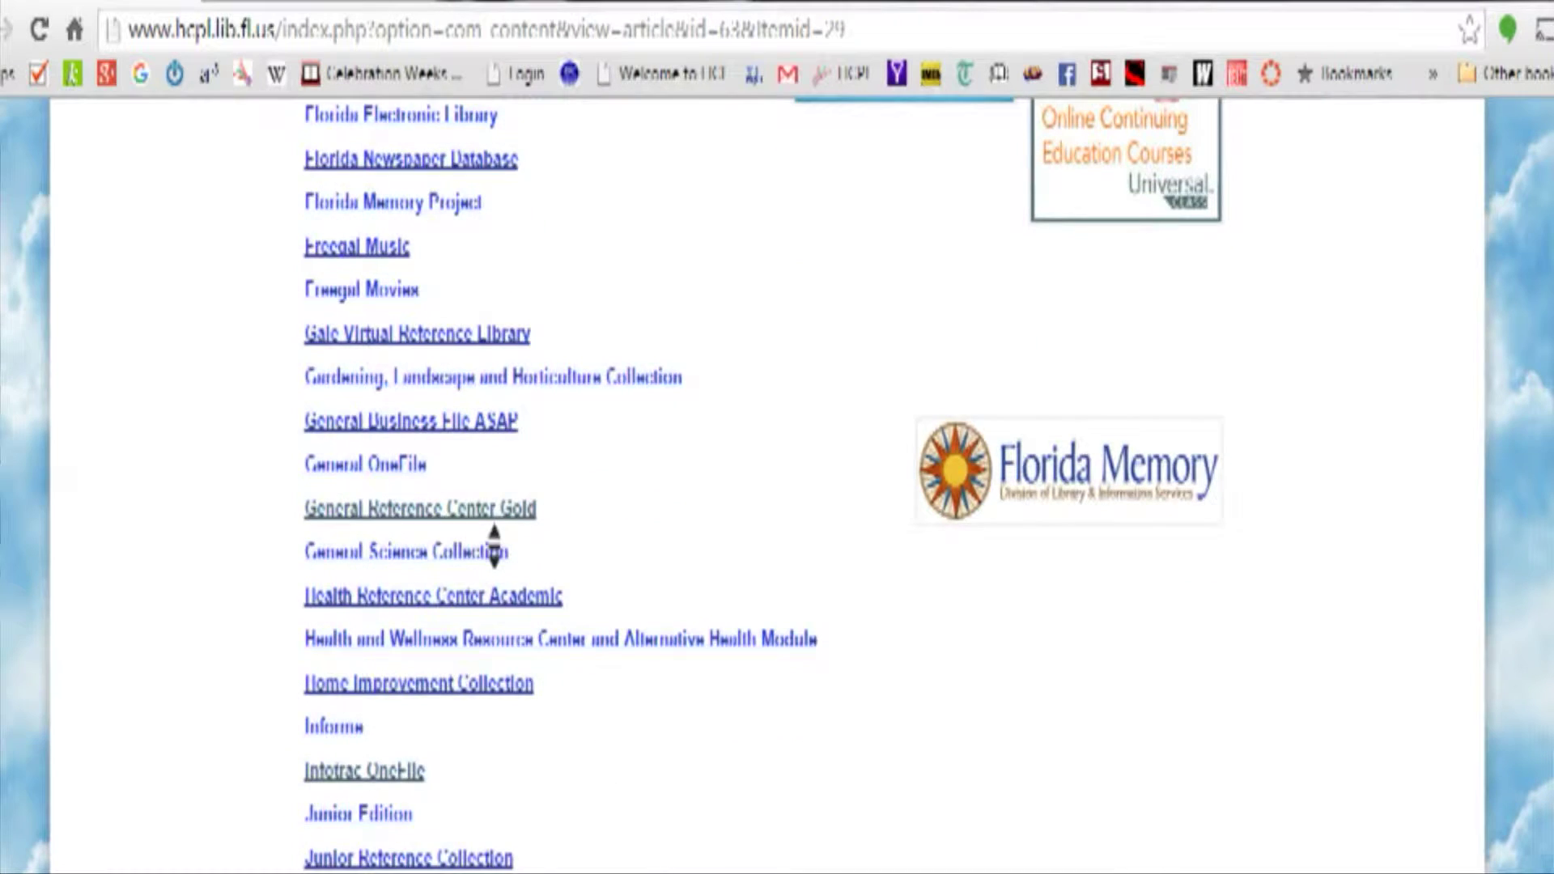
pyautogui.scroll(-1, 494, 546)
pyautogui.scroll(-8, 495, 543)
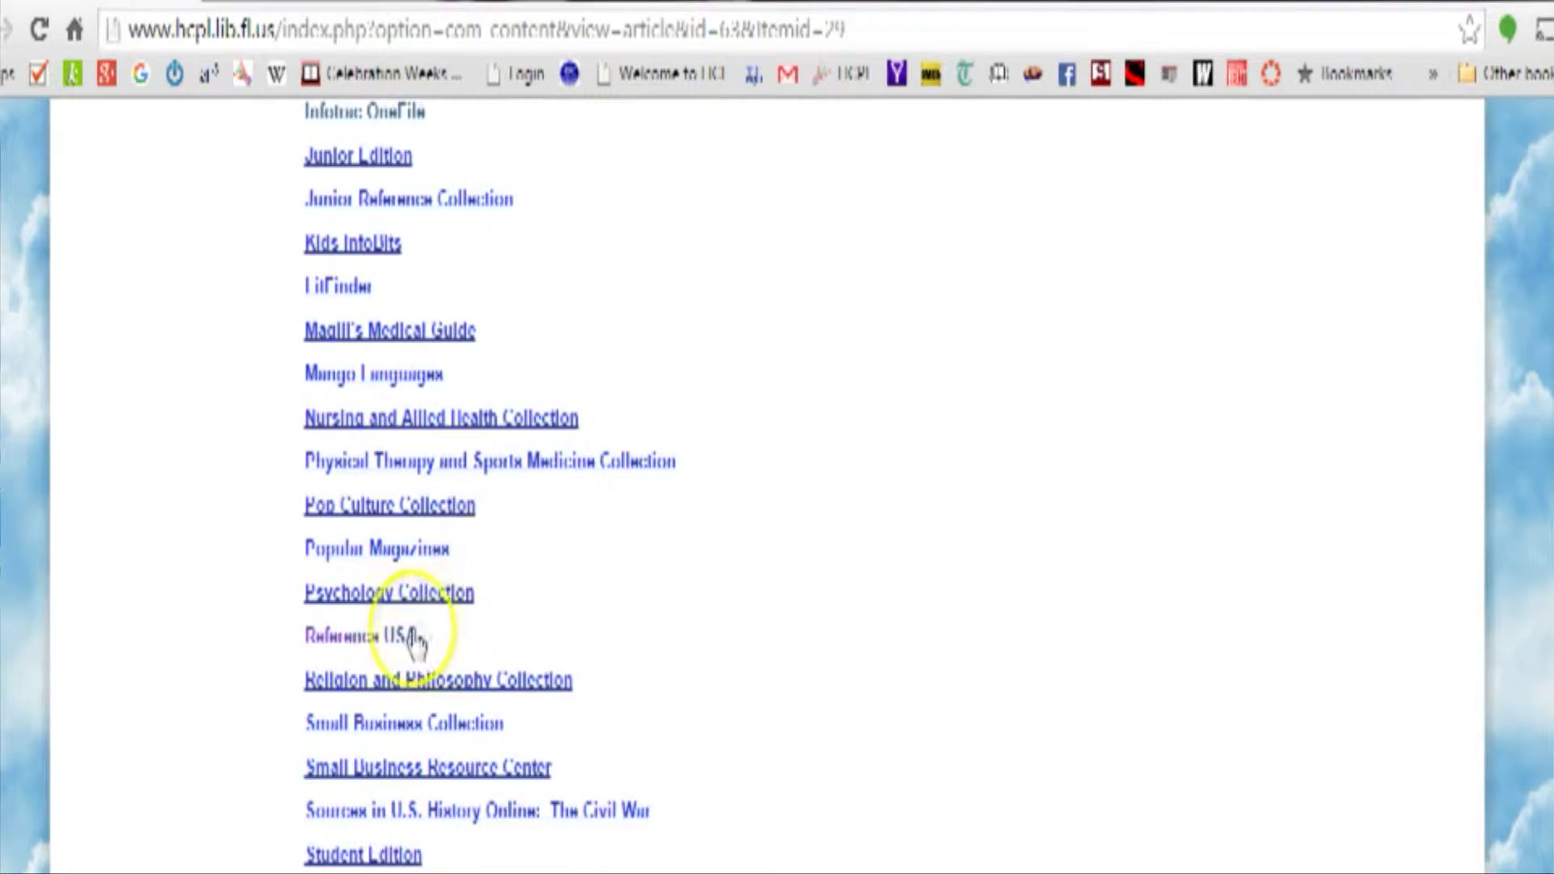
pyautogui.click(390, 640)
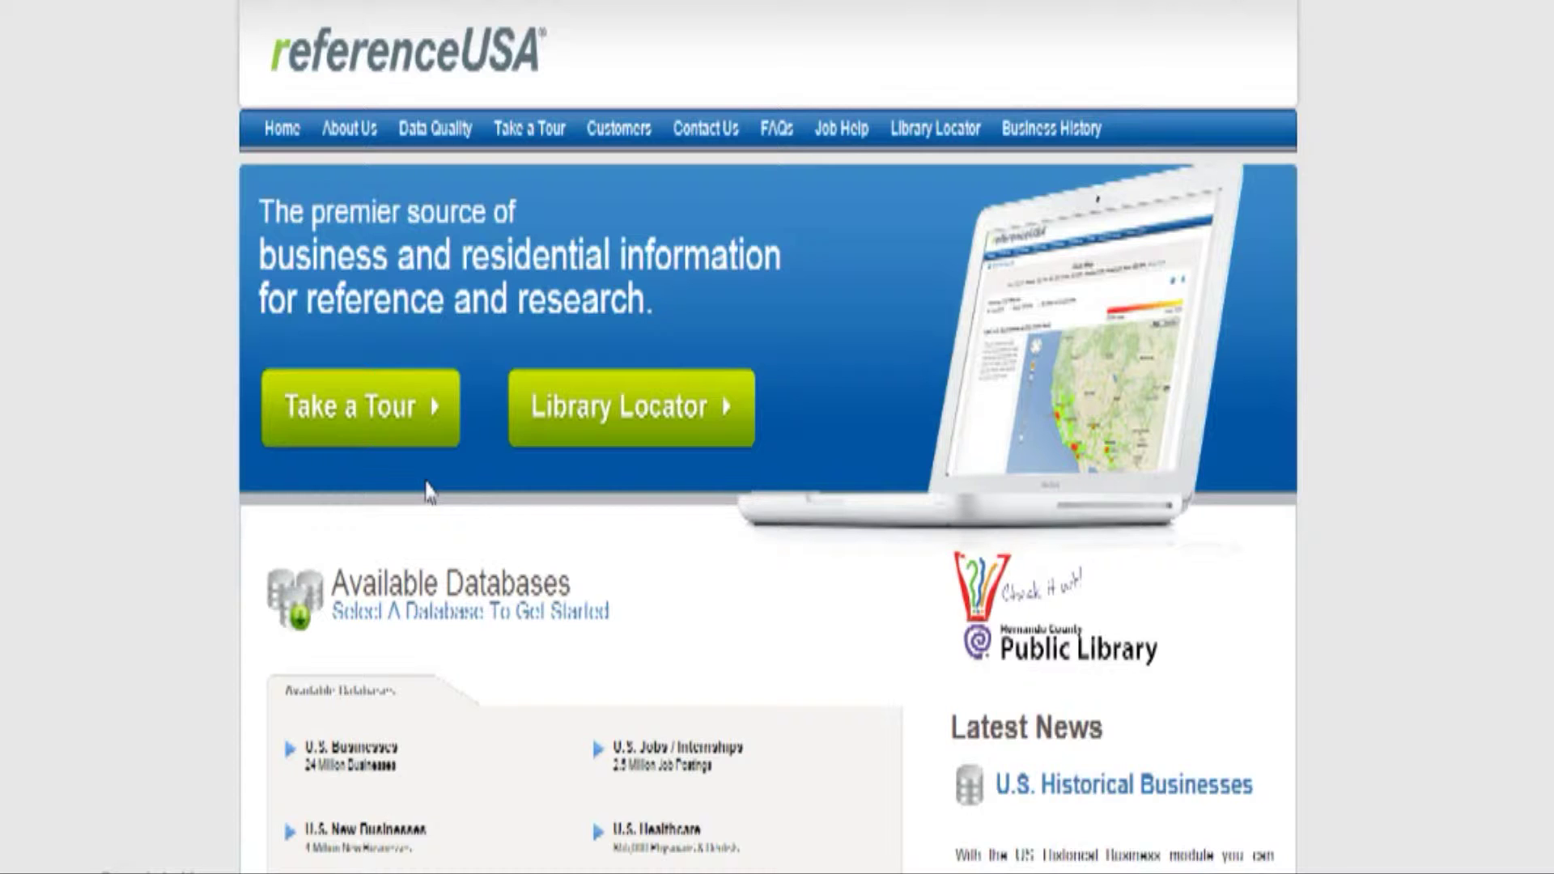
# Open the U.S. Businesses database from ReferenceUSA's available databases
pyautogui.moveTo(370, 766)
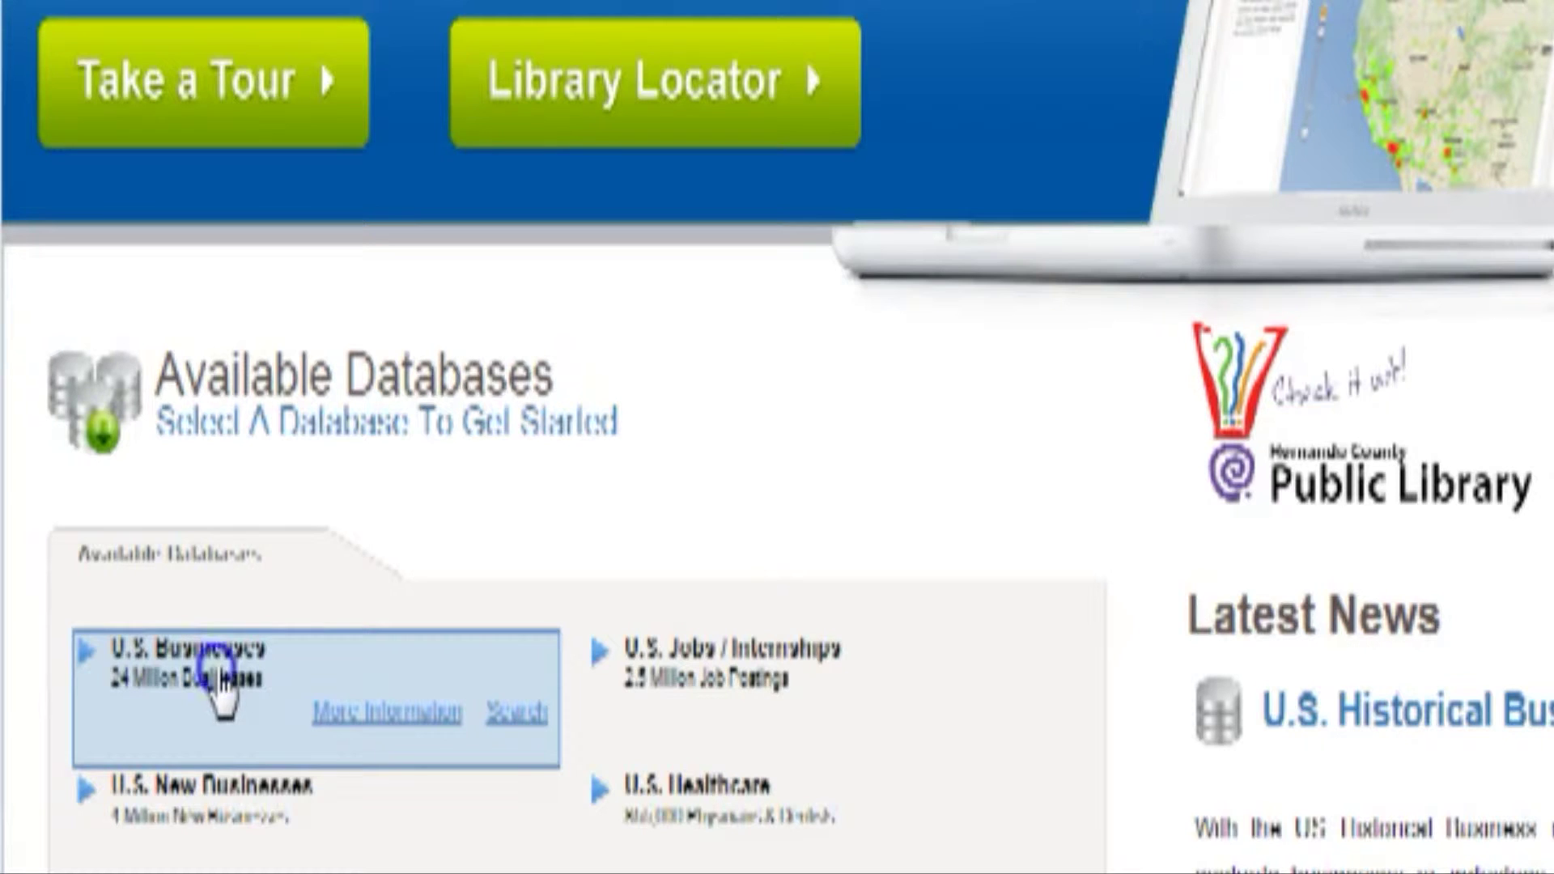
pyautogui.click(219, 676)
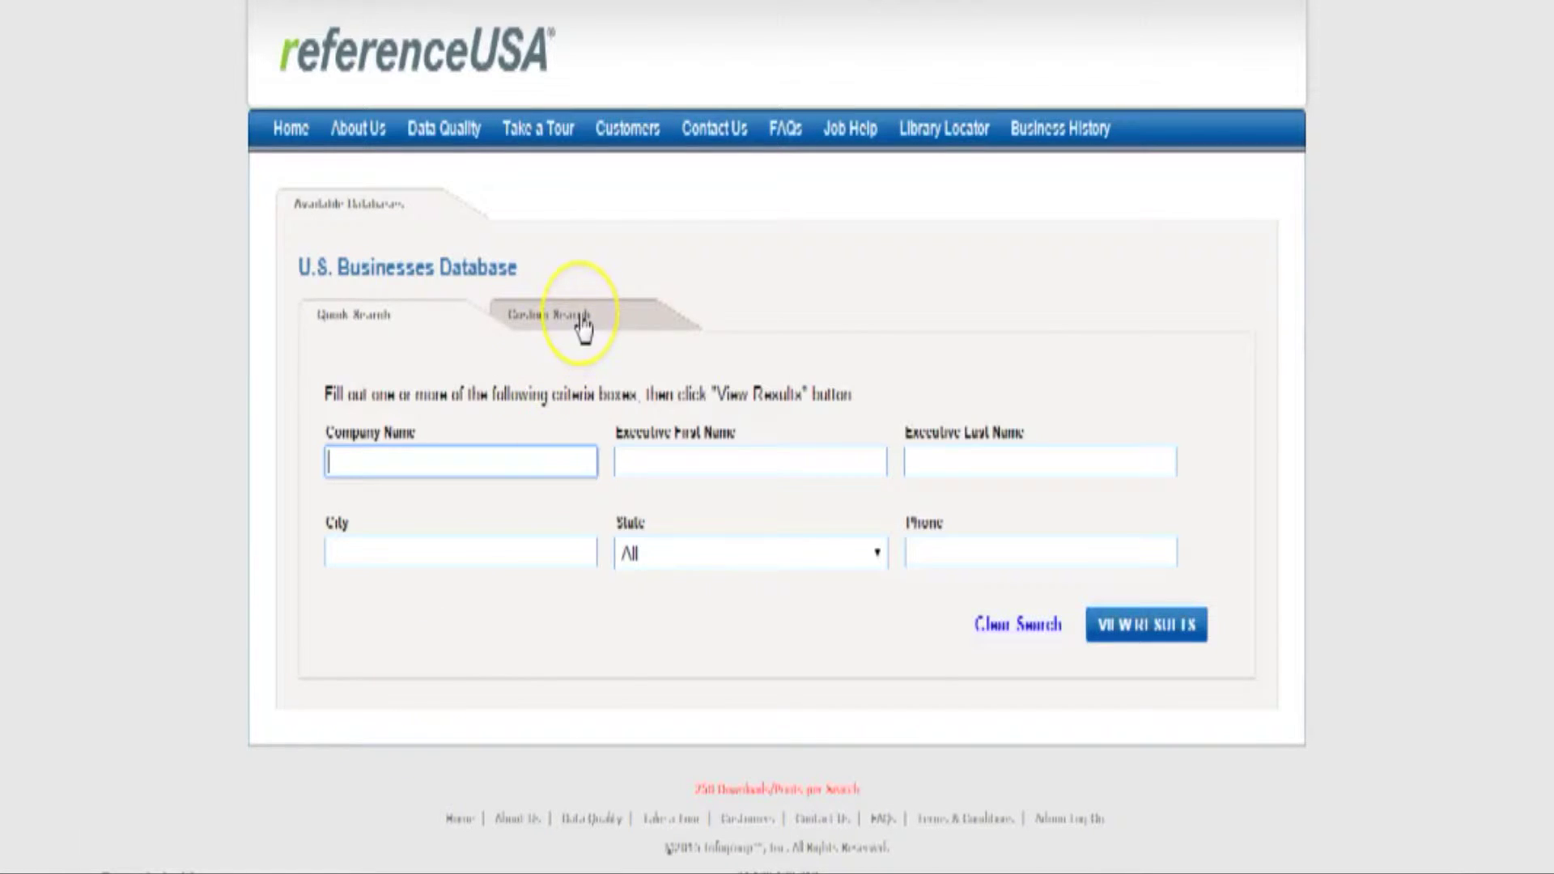
# Switch to Custom Search and tick County under Geography
pyautogui.click(583, 324)
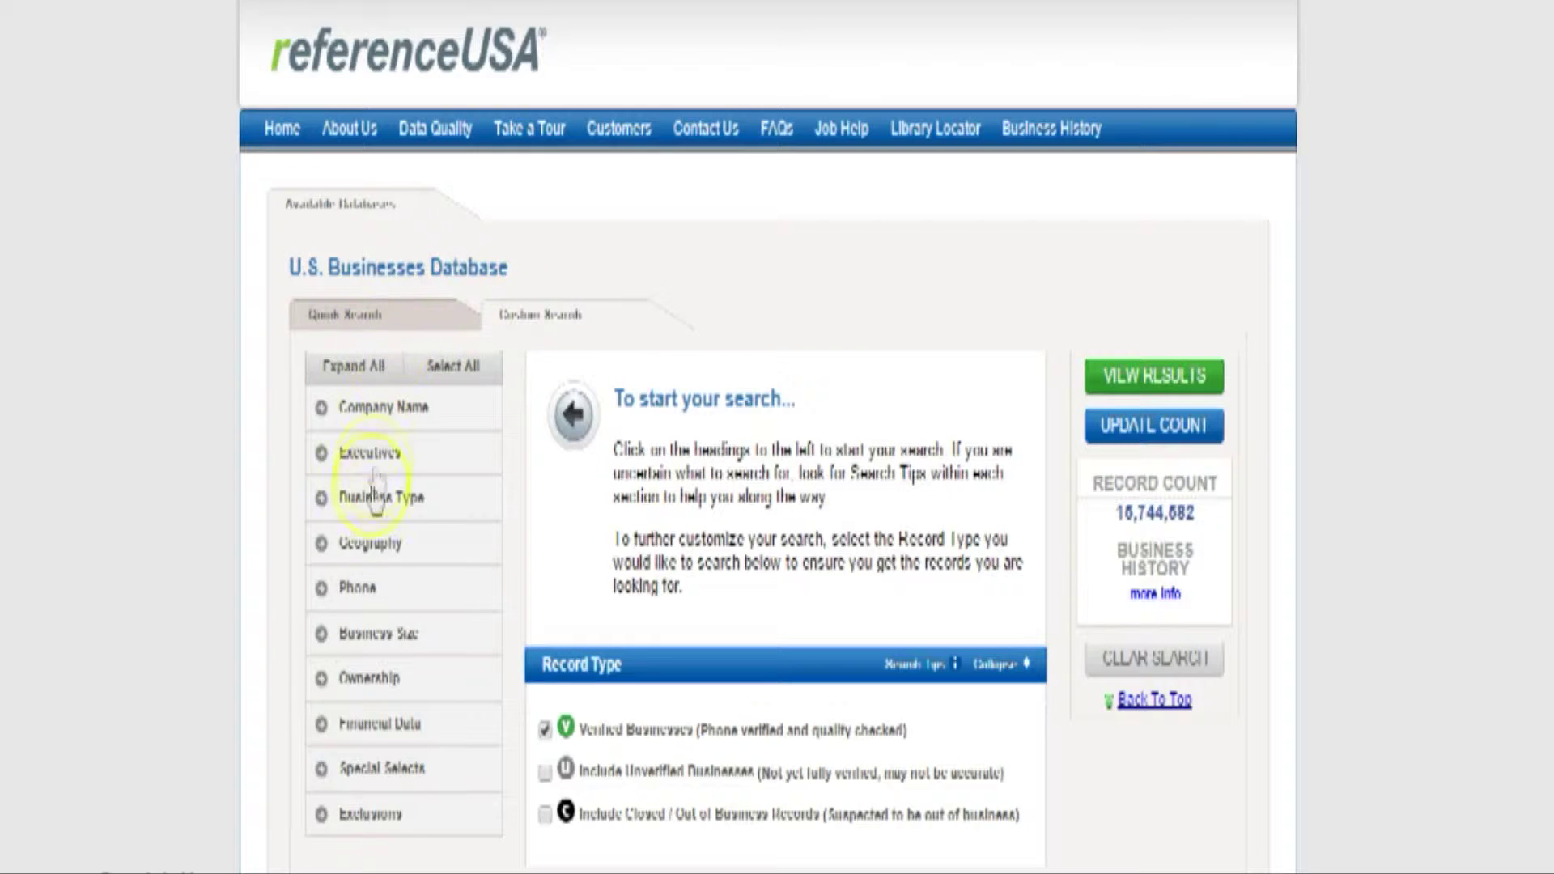
pyautogui.click(366, 553)
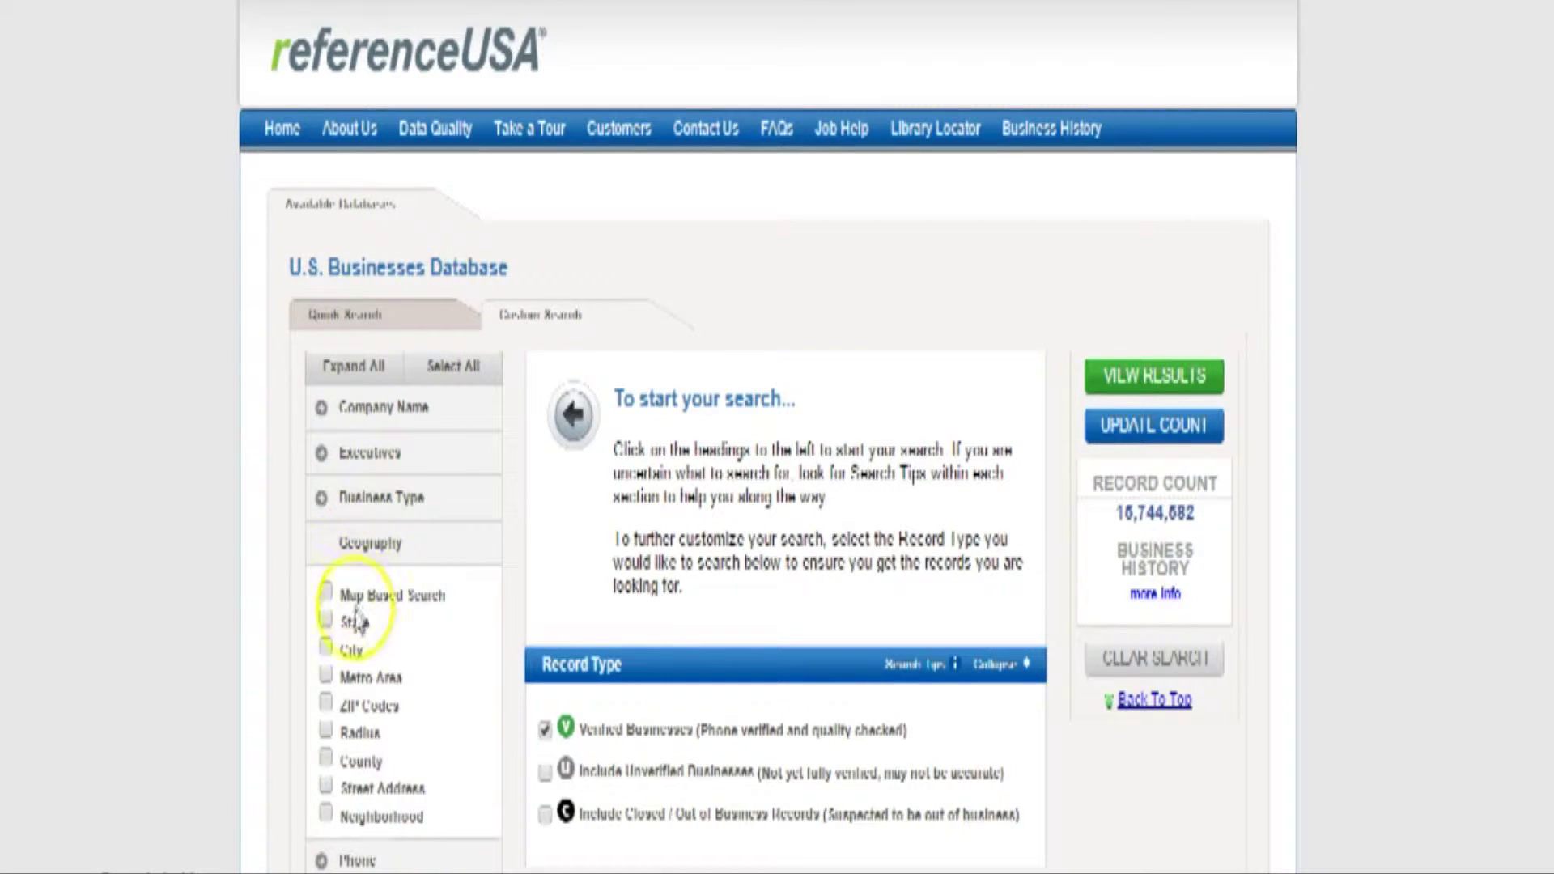
pyautogui.click(327, 765)
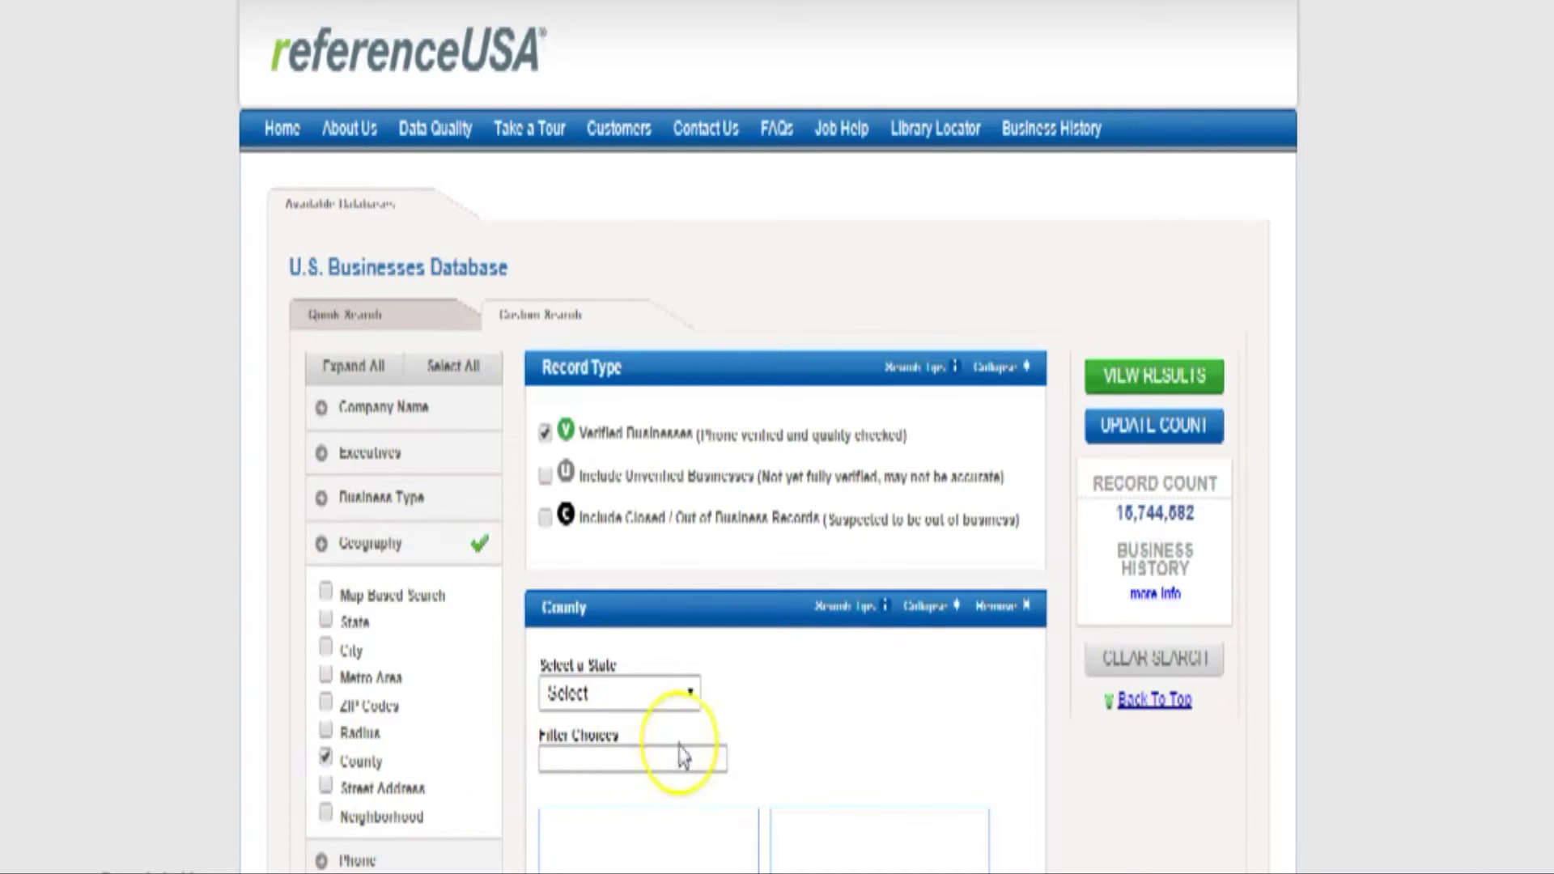
# Choose Florida as the state and add Hernando, FL to the selected counties
pyautogui.click(693, 693)
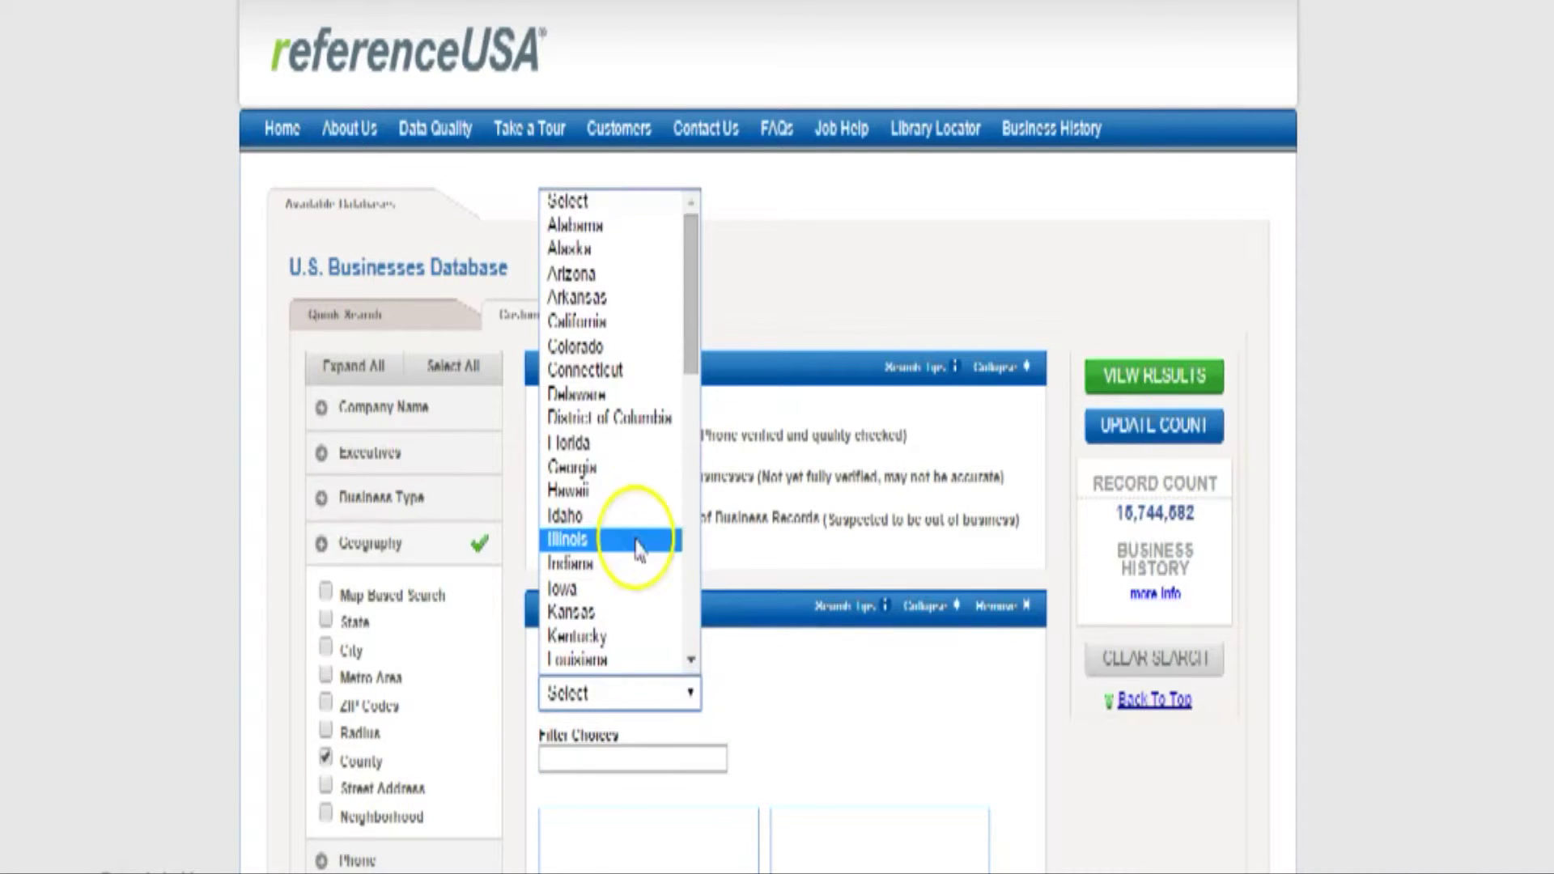
pyautogui.click(619, 443)
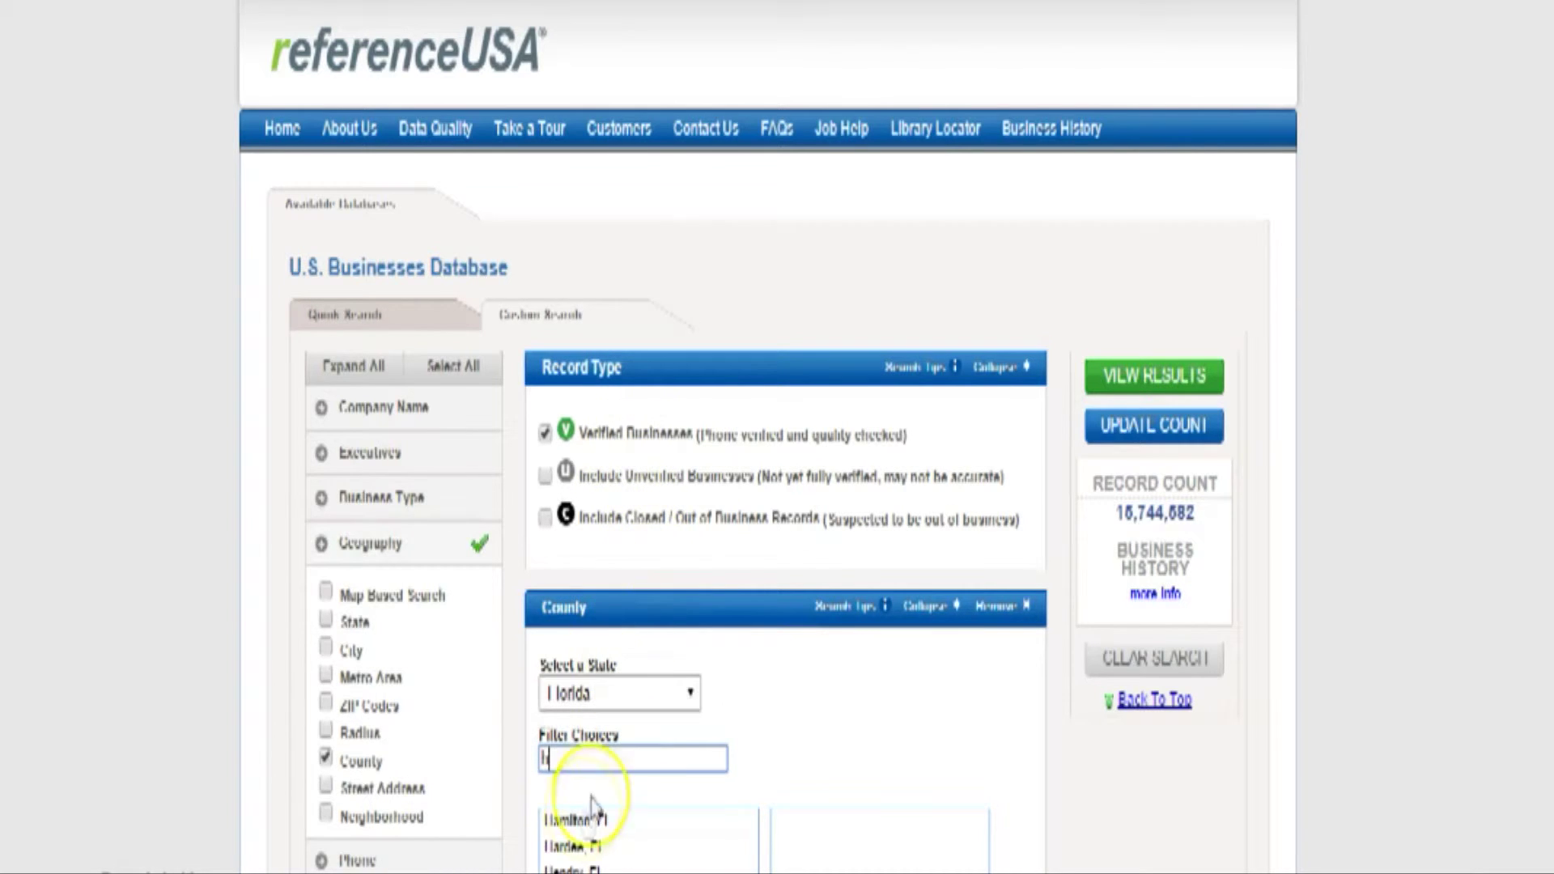
pyautogui.click(571, 866)
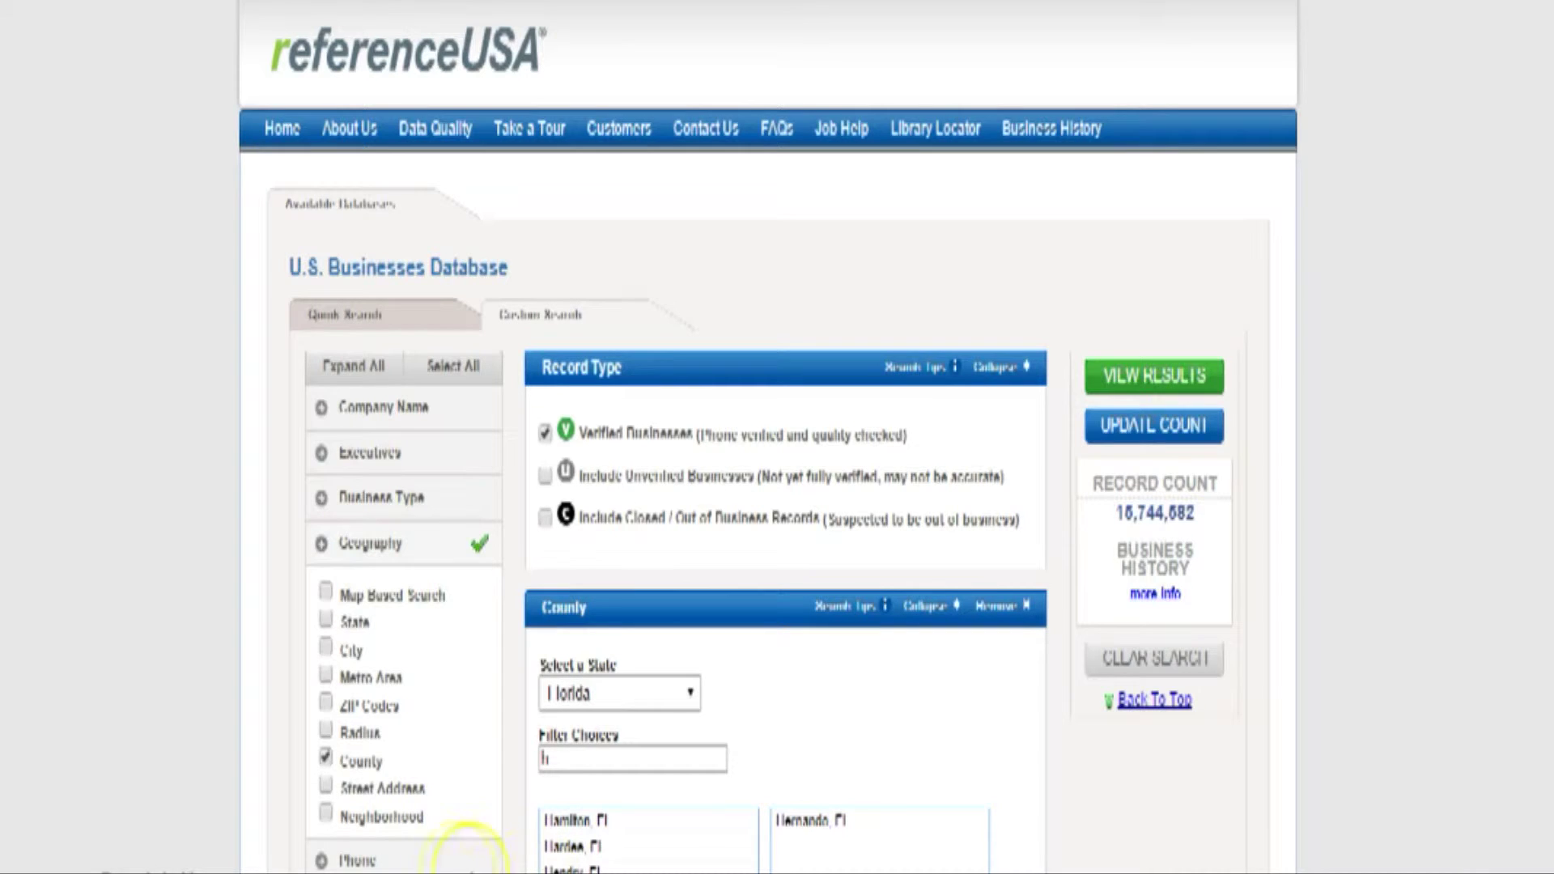
pyautogui.scroll(-5, 413, 867)
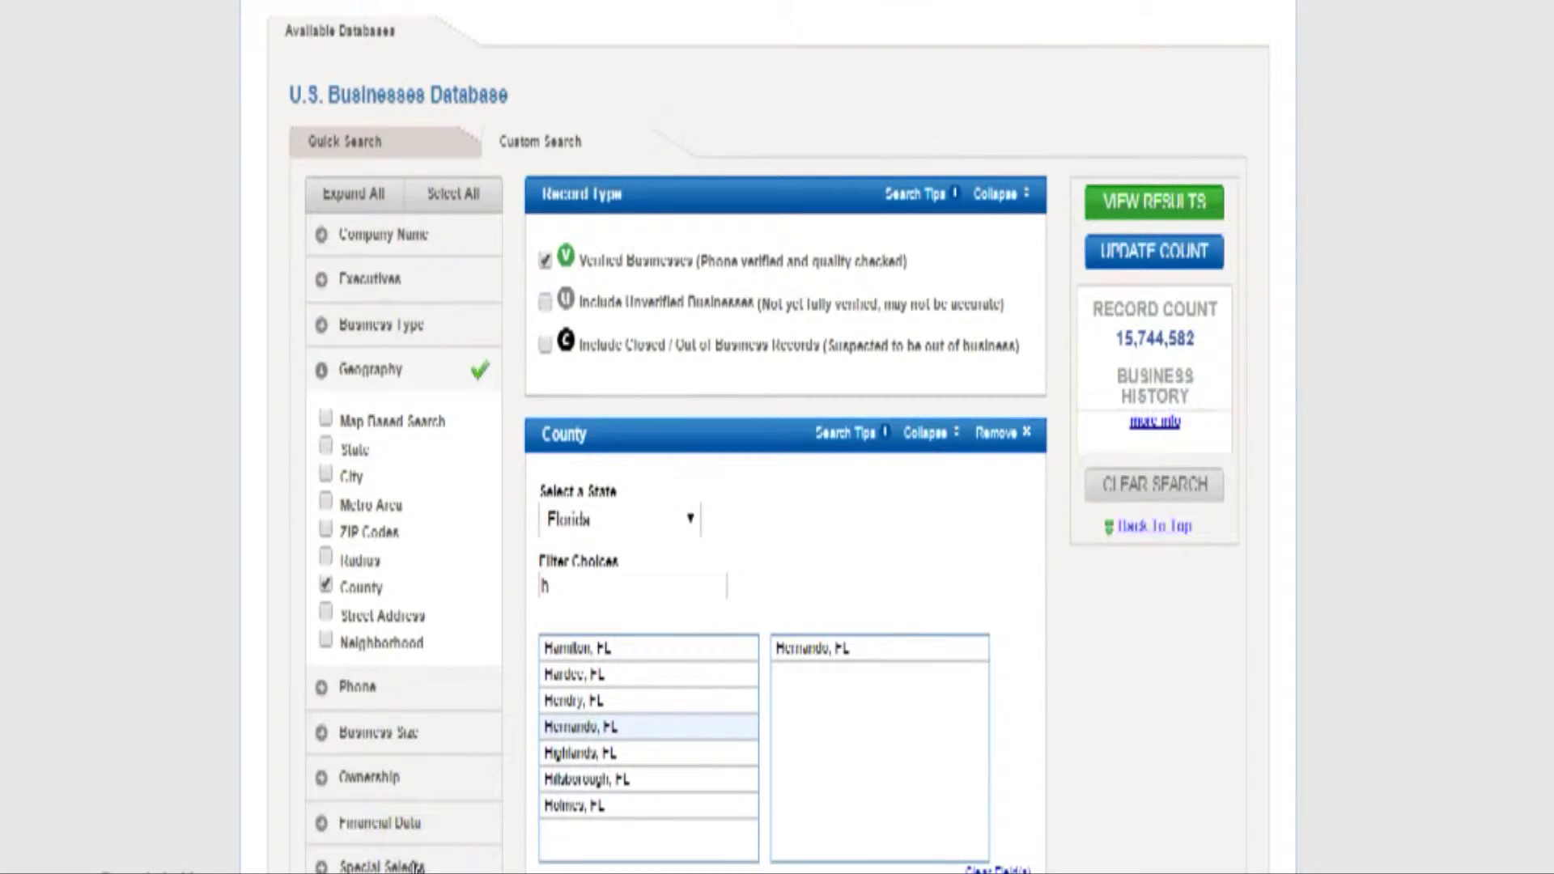
# Add the Business Expenditures criterion with Package & Container spending set to Over $50,000
pyautogui.scroll(1, 417, 866)
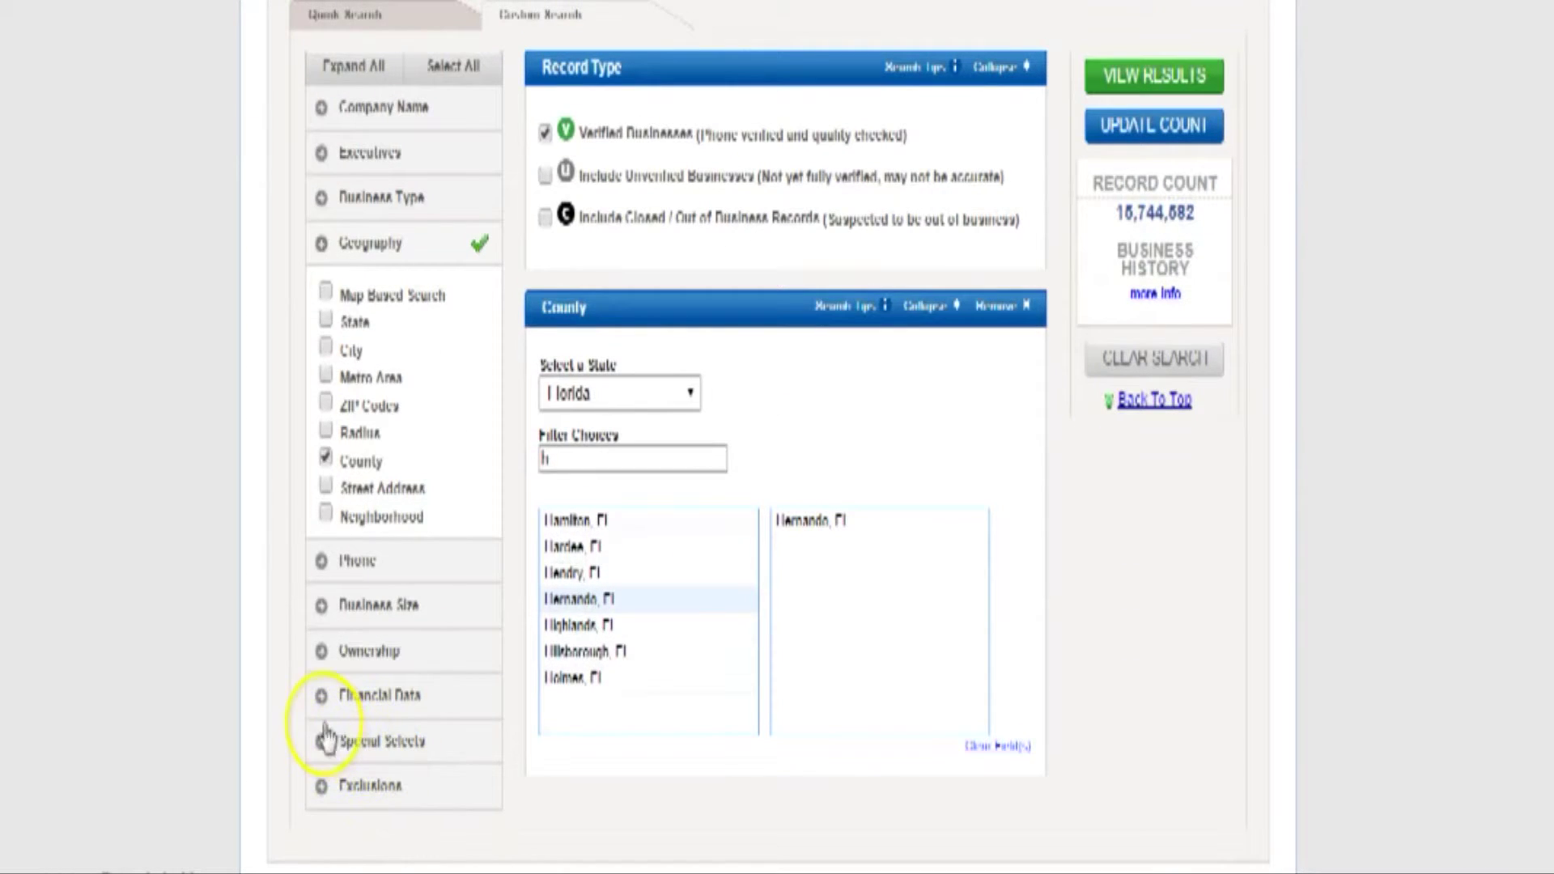
pyautogui.click(321, 704)
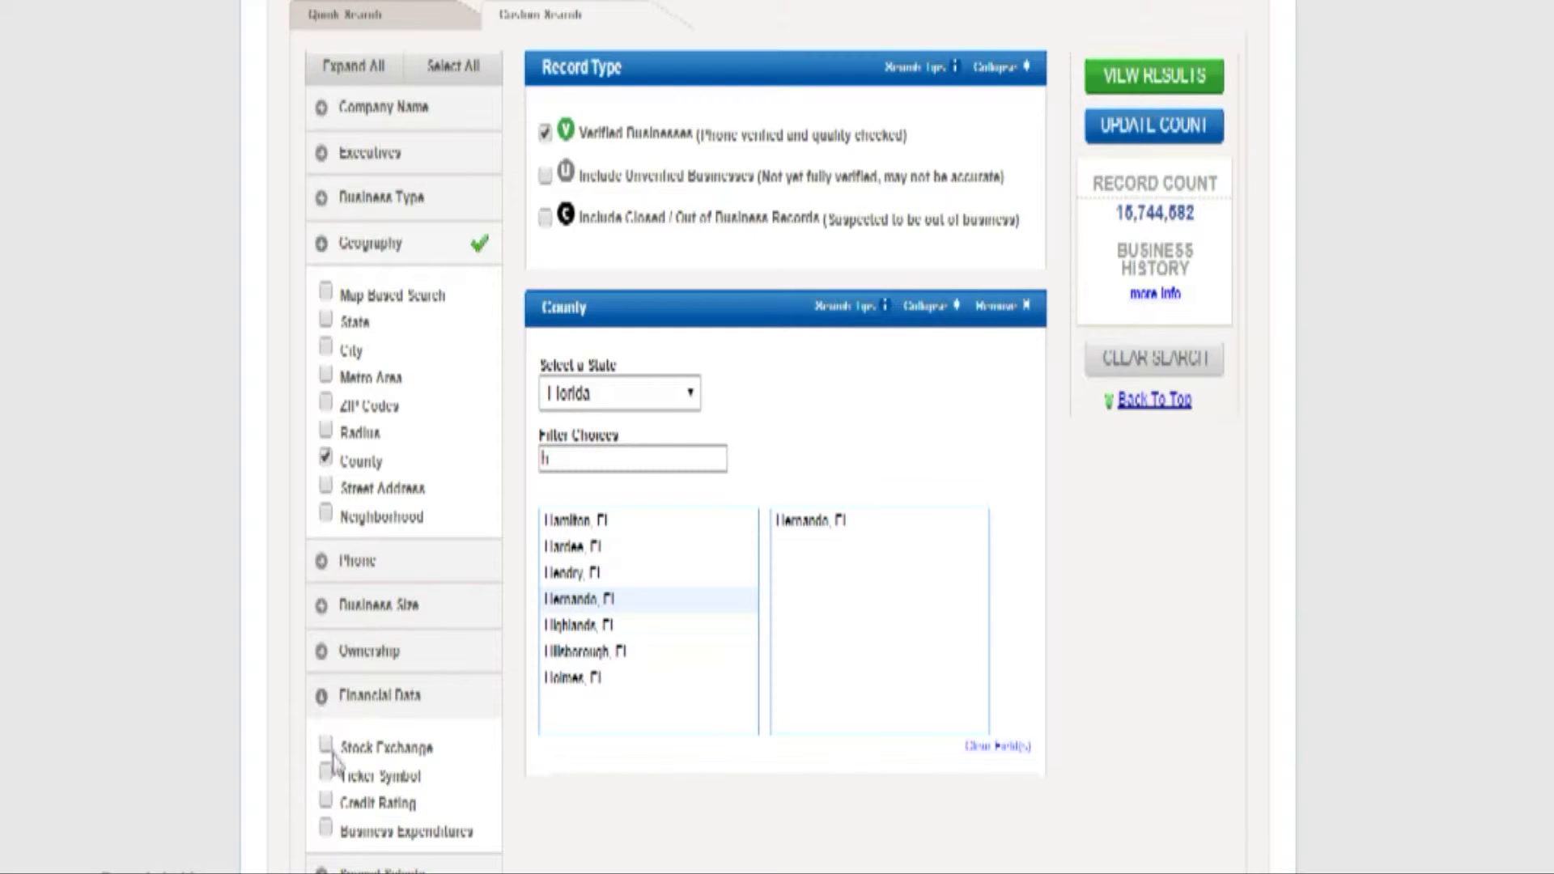
pyautogui.click(325, 829)
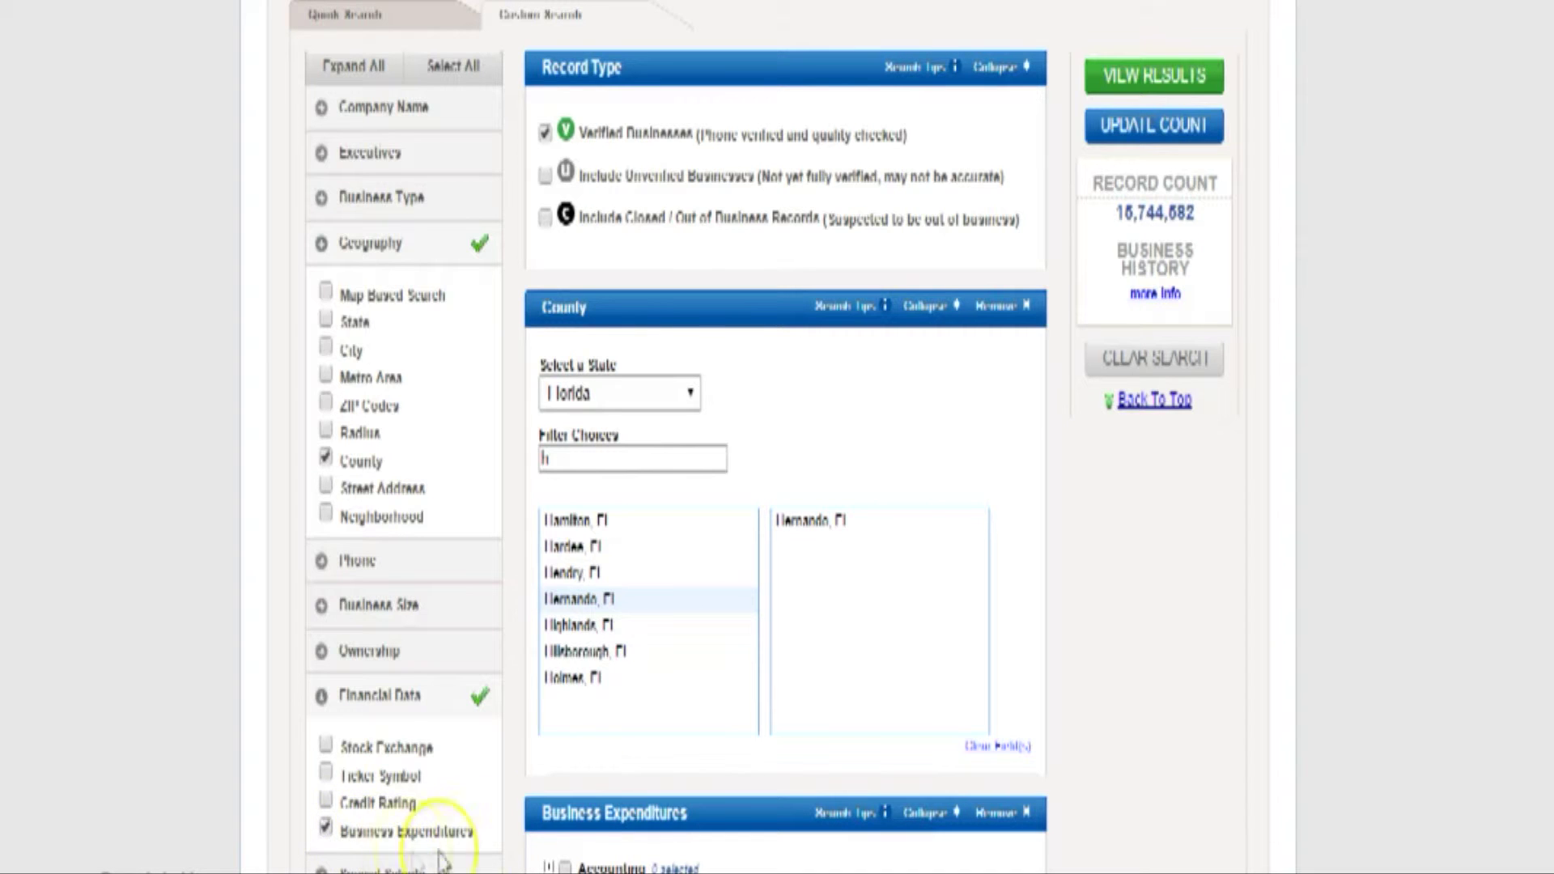
pyautogui.click(572, 770)
pyautogui.scroll(-4, 576, 810)
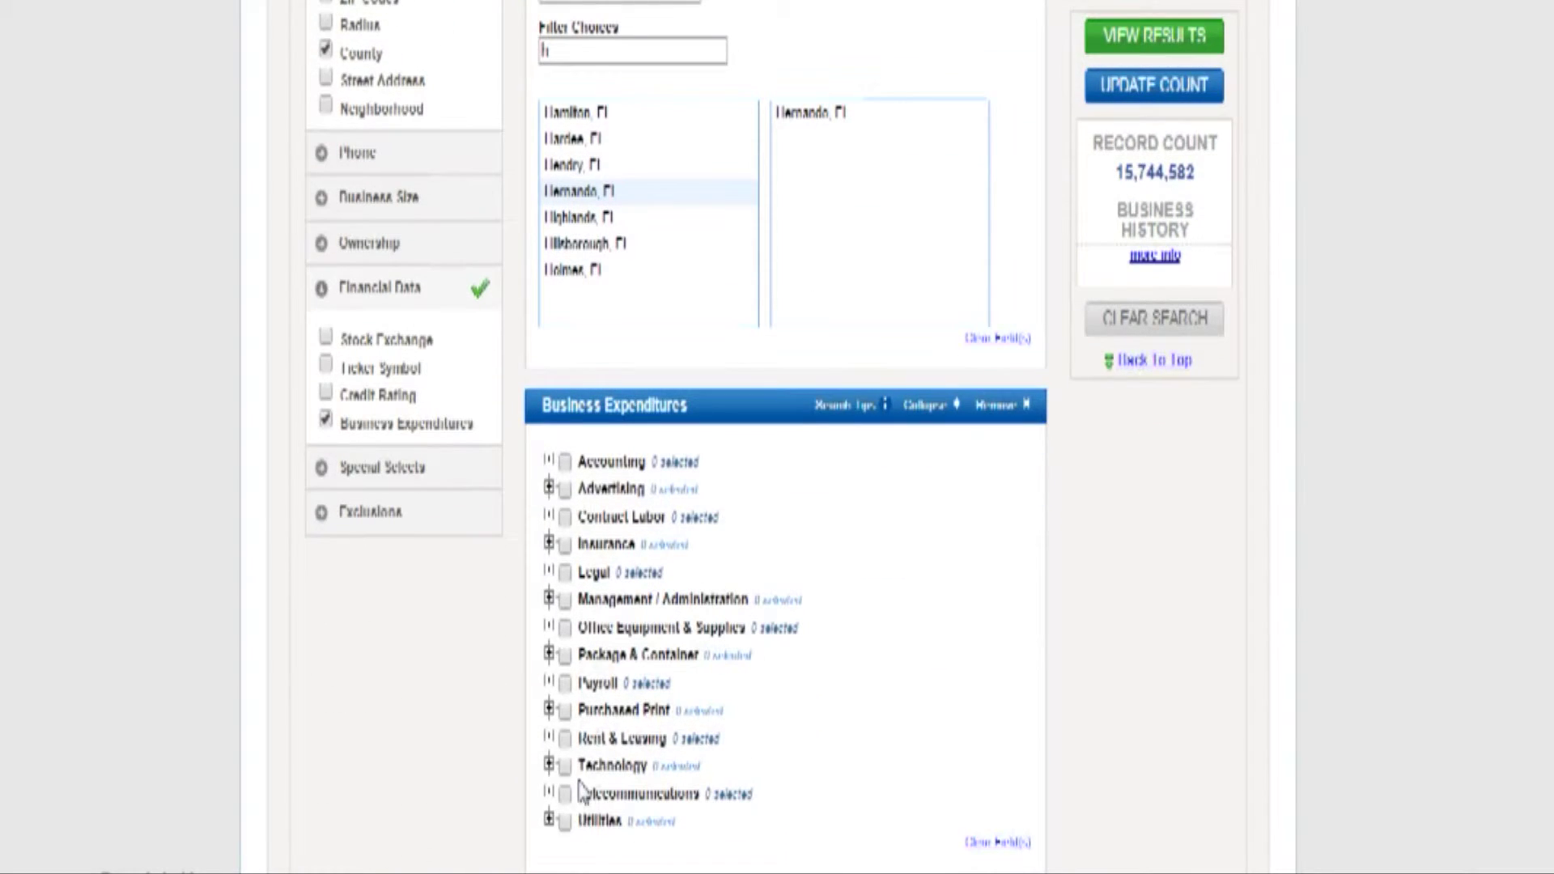
pyautogui.click(549, 657)
pyautogui.click(580, 857)
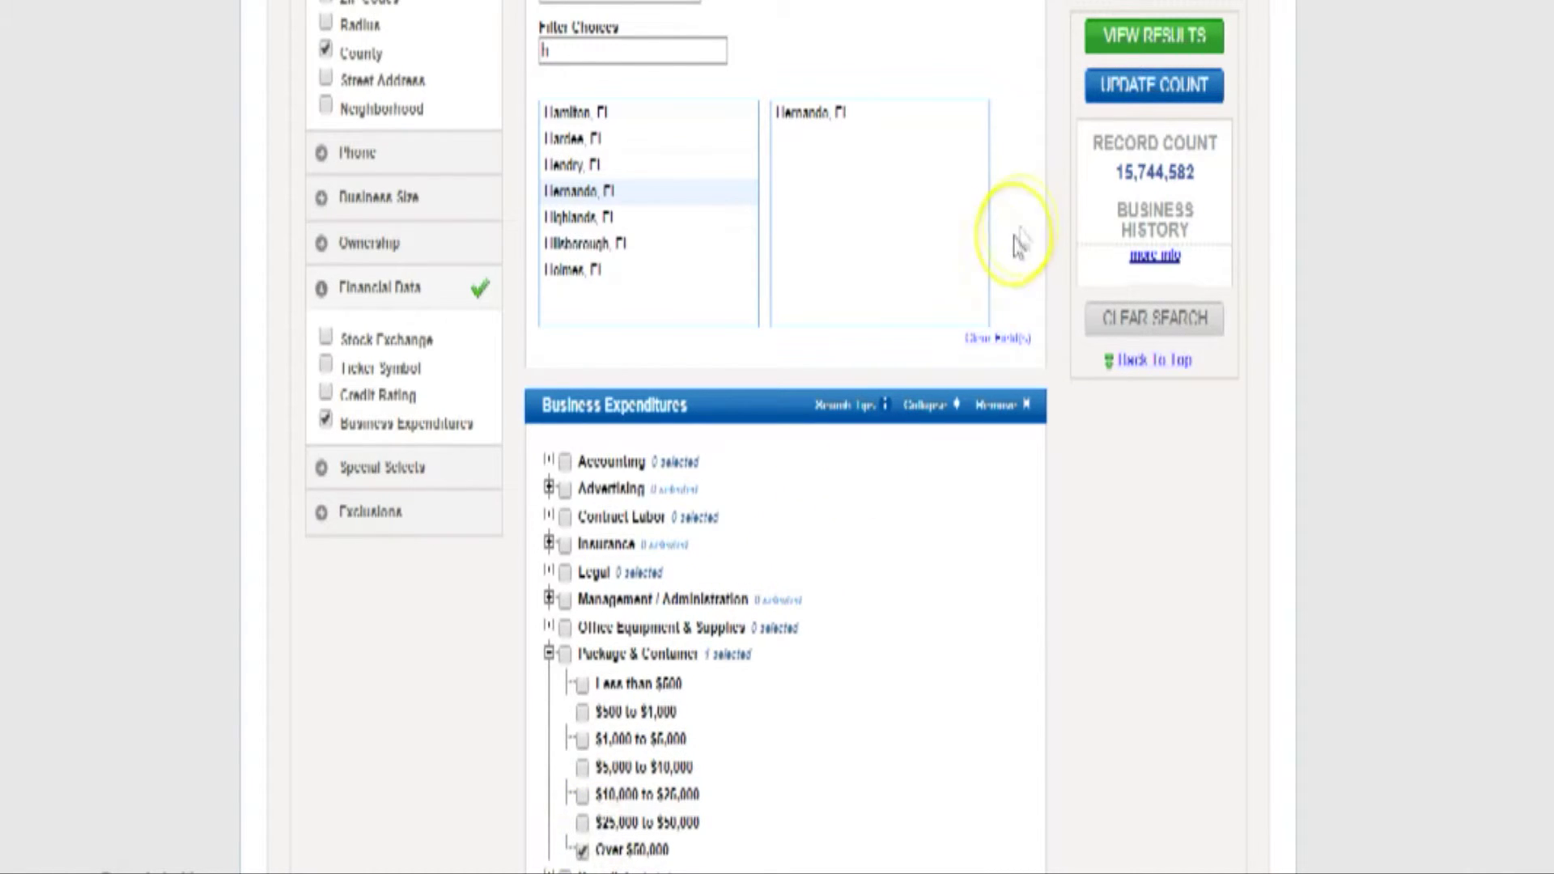
# Run the search and scroll through the 40 matching Hernando County businesses
pyautogui.click(1124, 35)
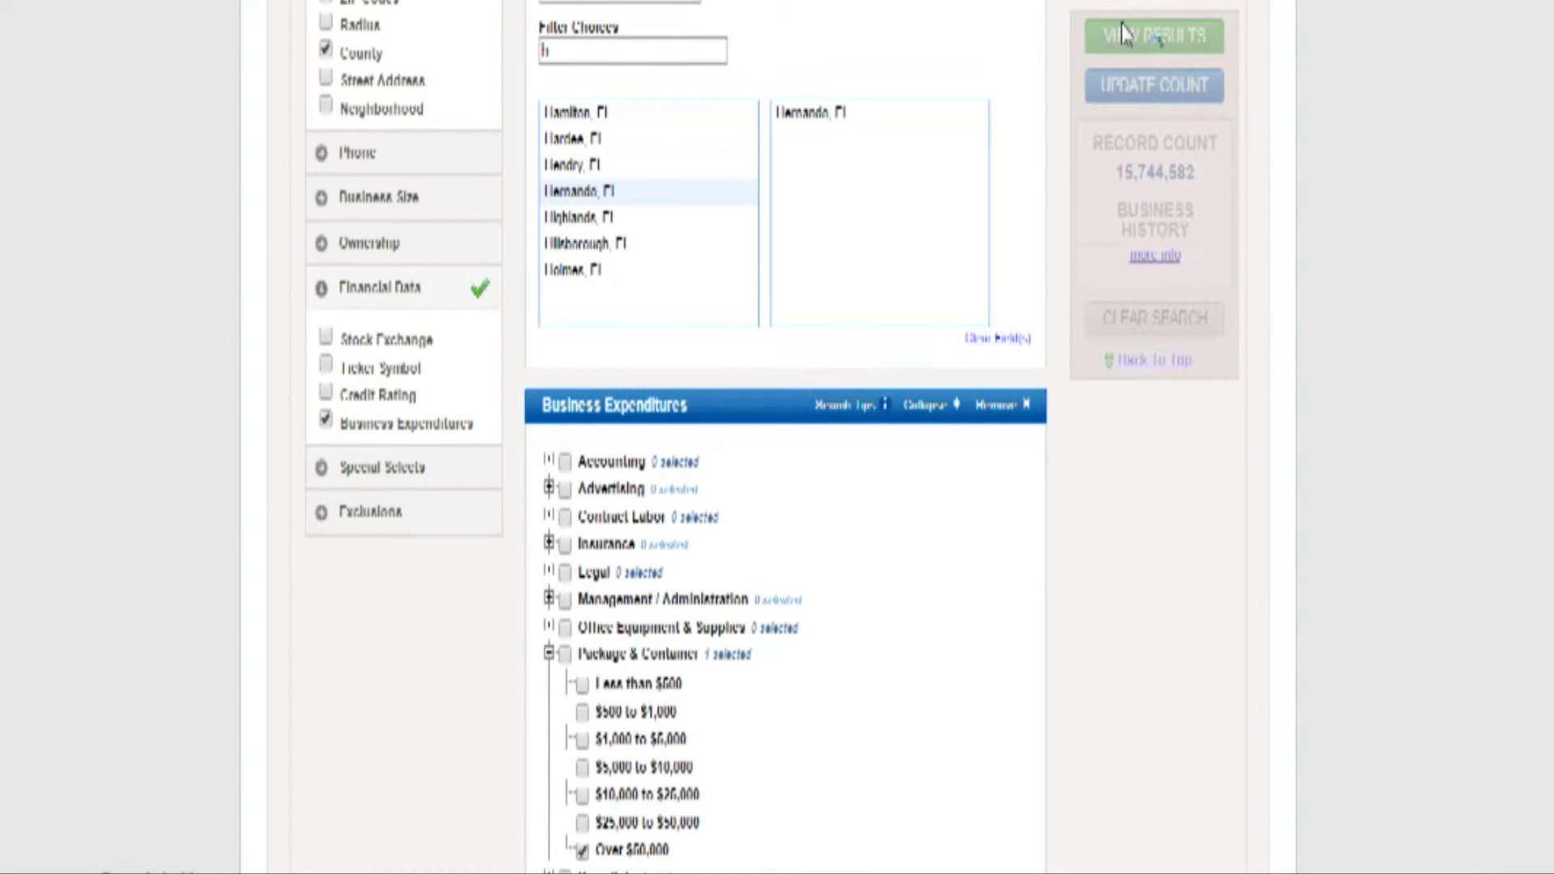
pyautogui.click(1124, 35)
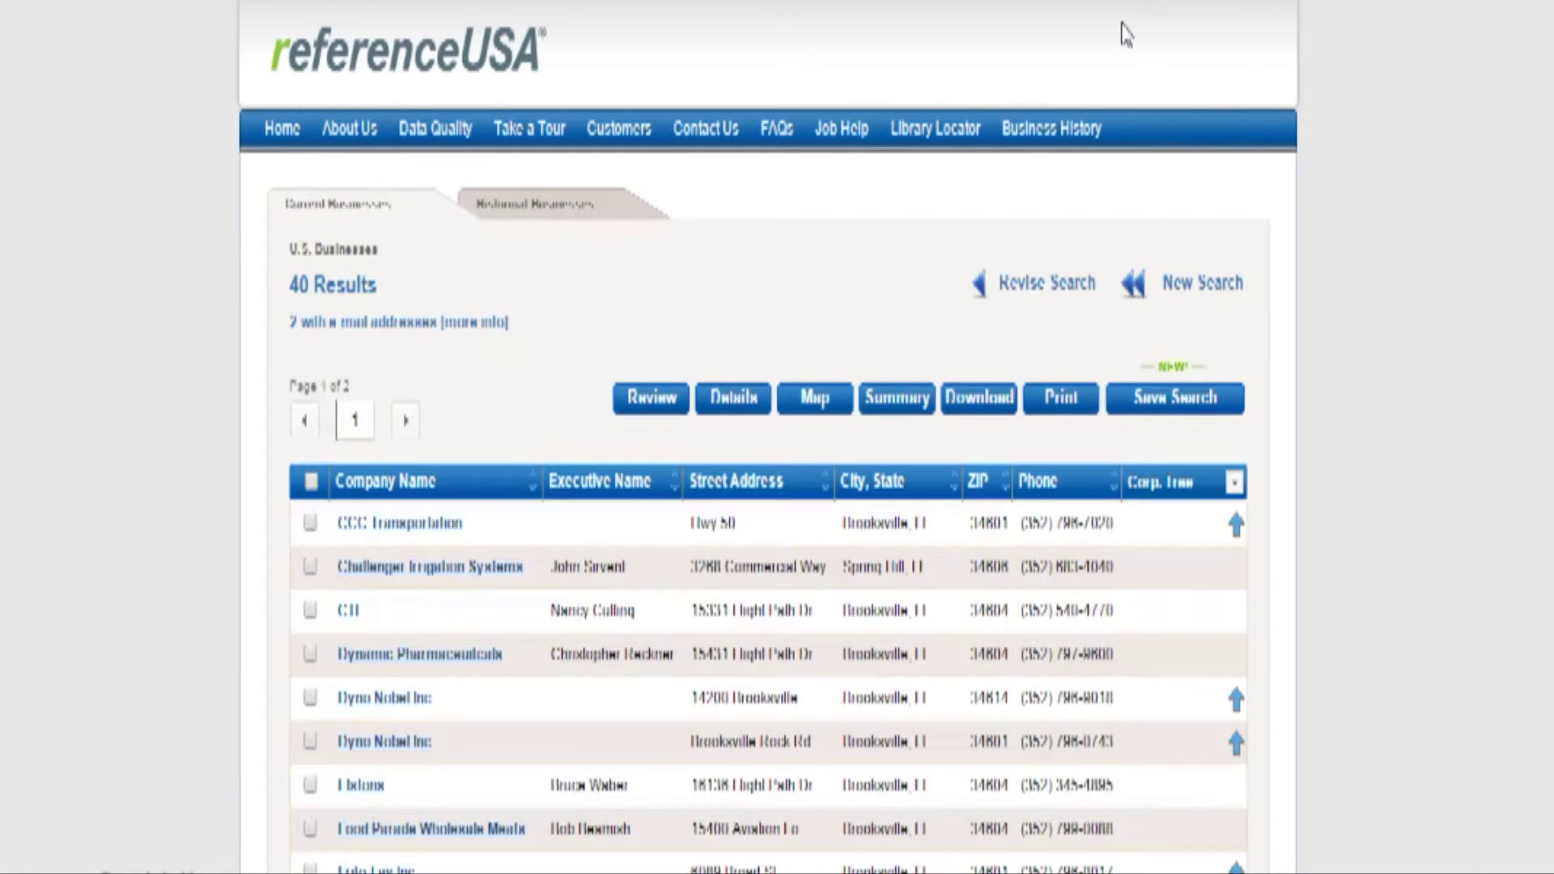
pyautogui.scroll(-4, 769, 486)
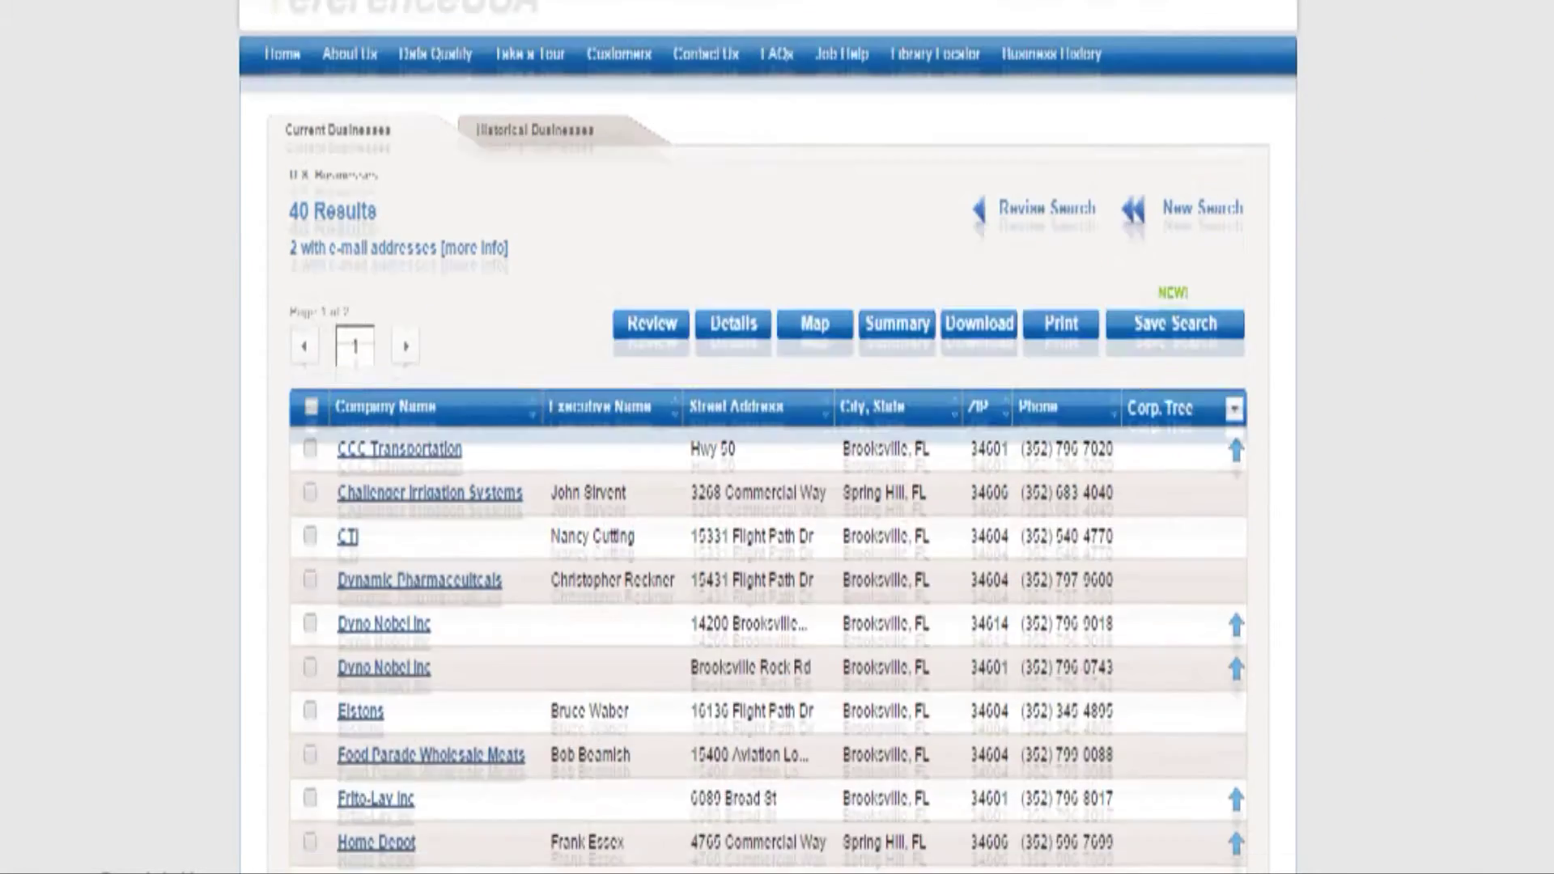
pyautogui.scroll(-3, 769, 438)
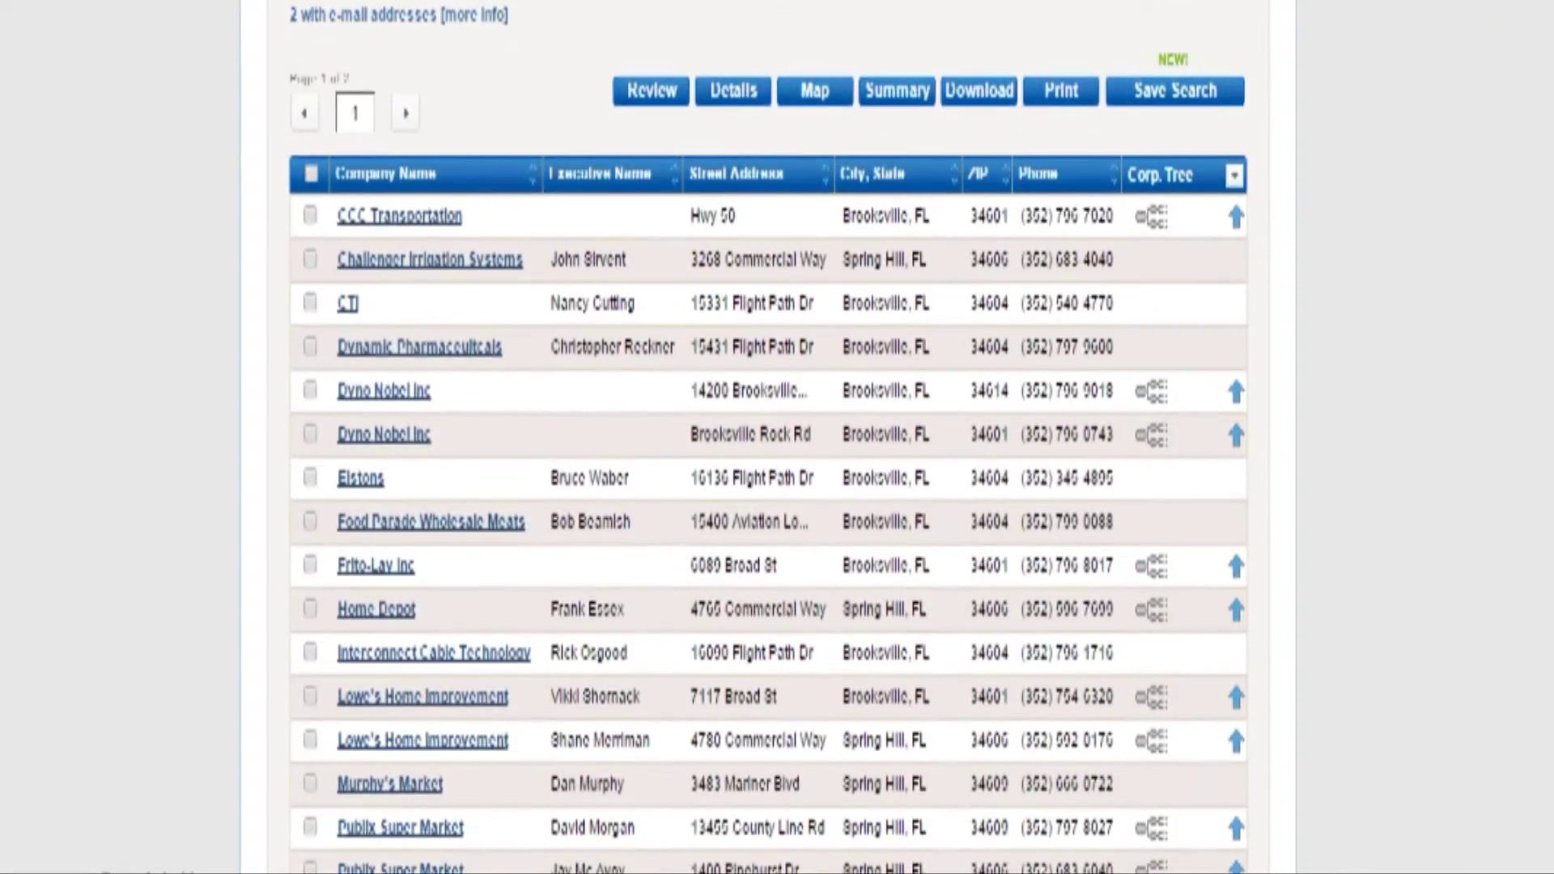
pyautogui.scroll(-3, 769, 438)
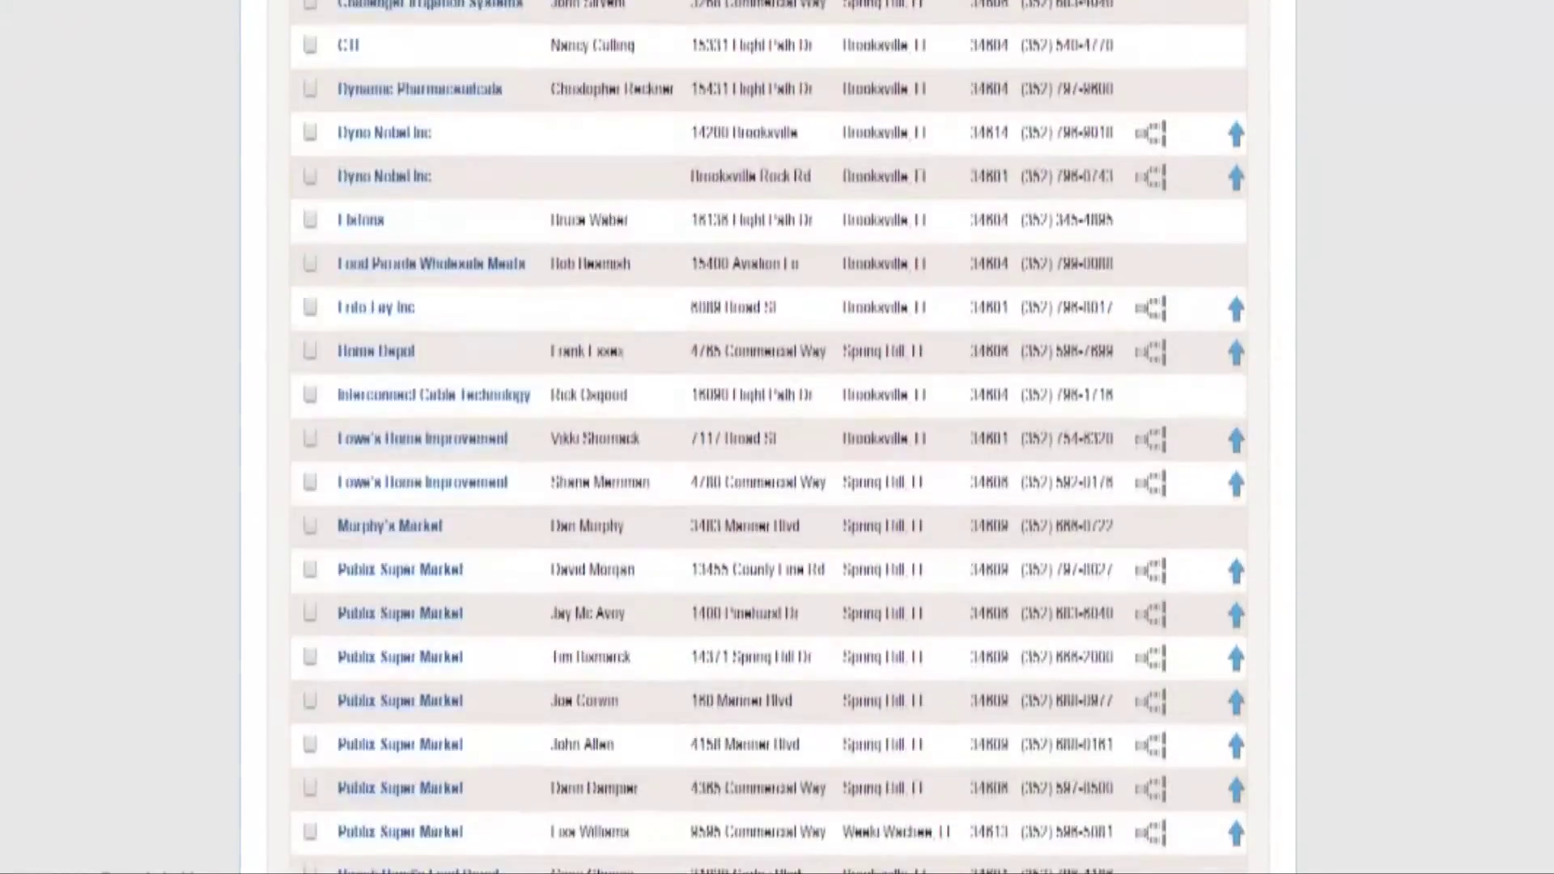
pyautogui.scroll(-1, 769, 437)
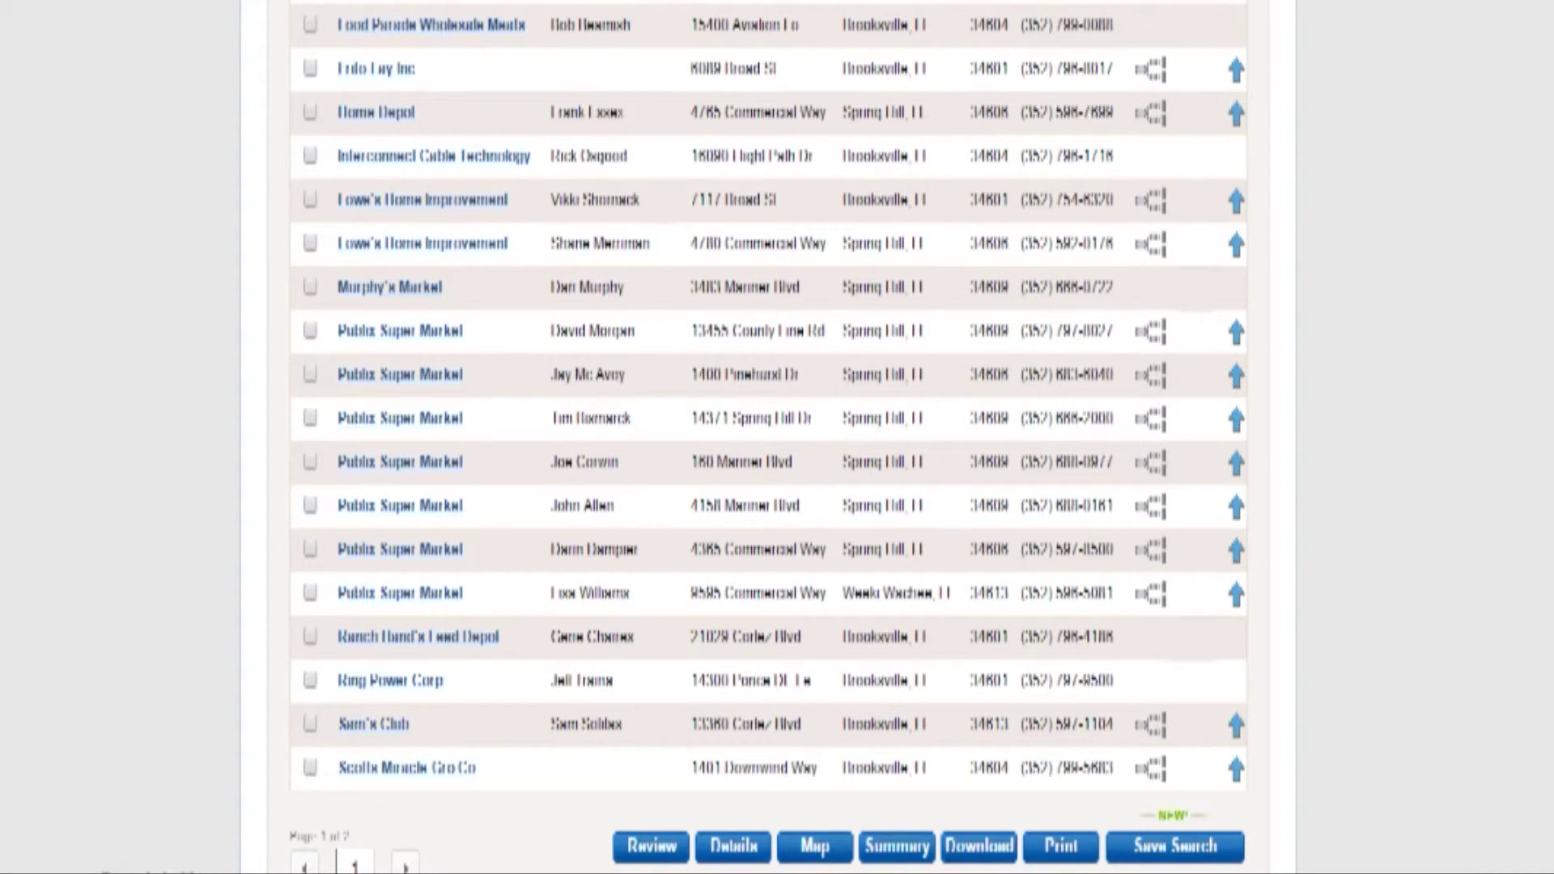
pyautogui.scroll(7, 769, 437)
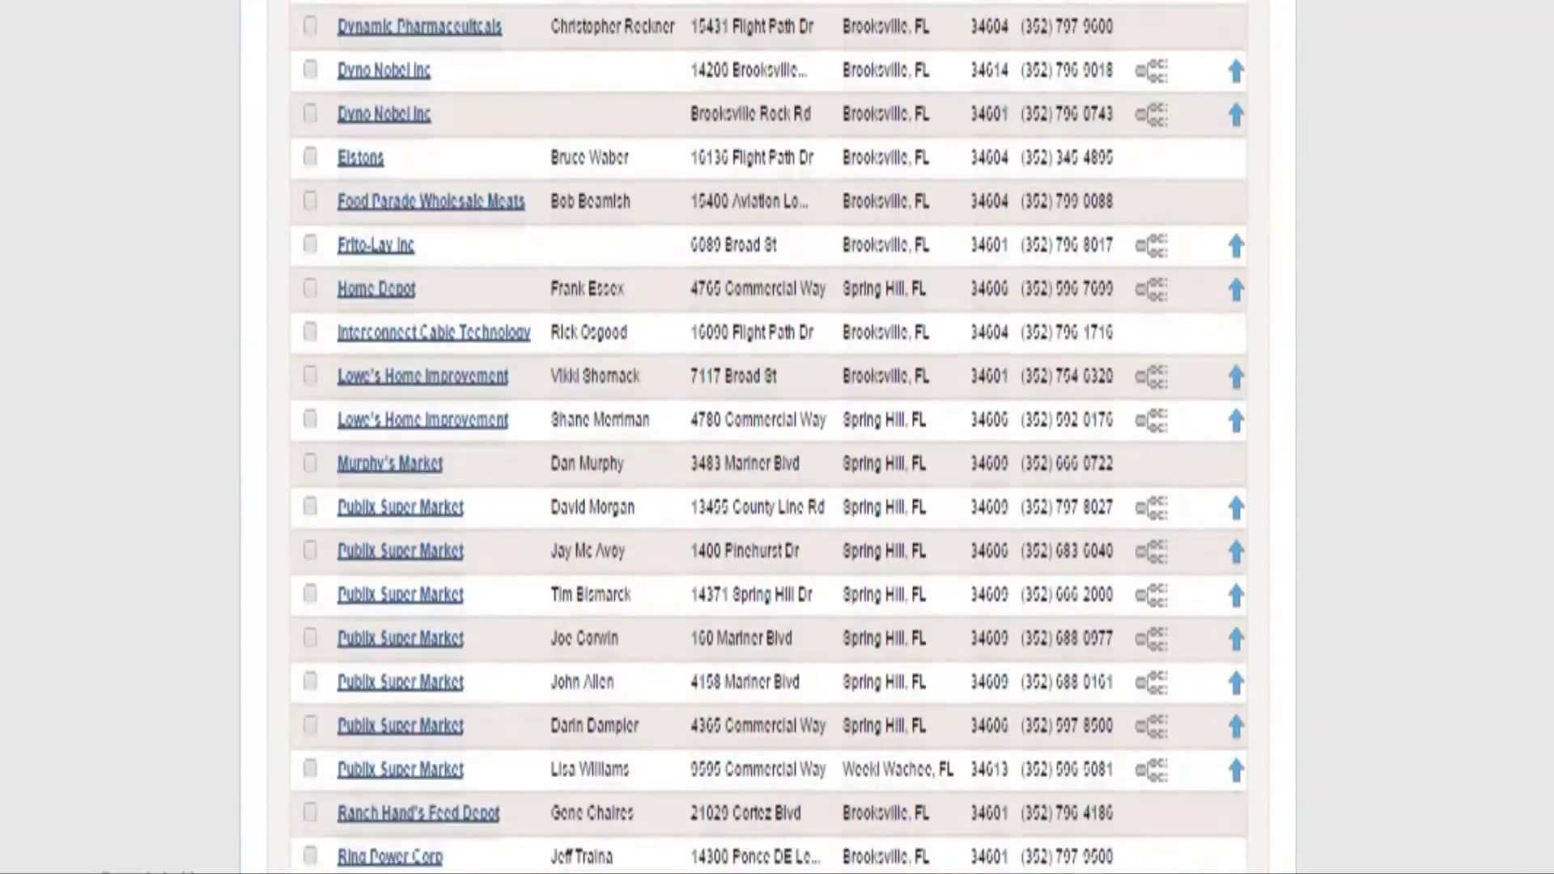
pyautogui.scroll(1, 769, 437)
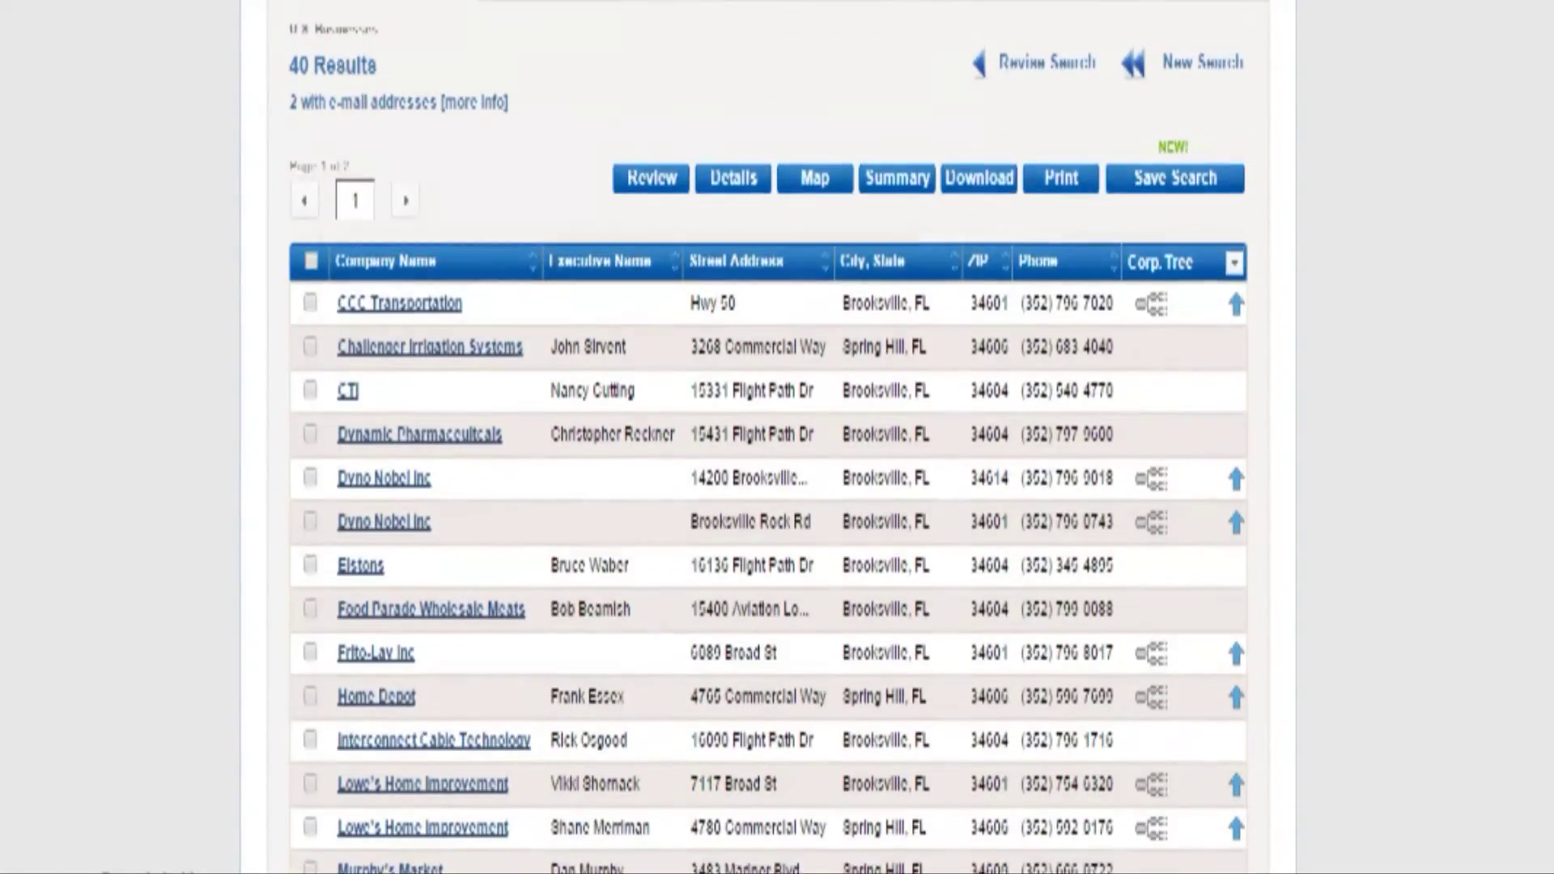